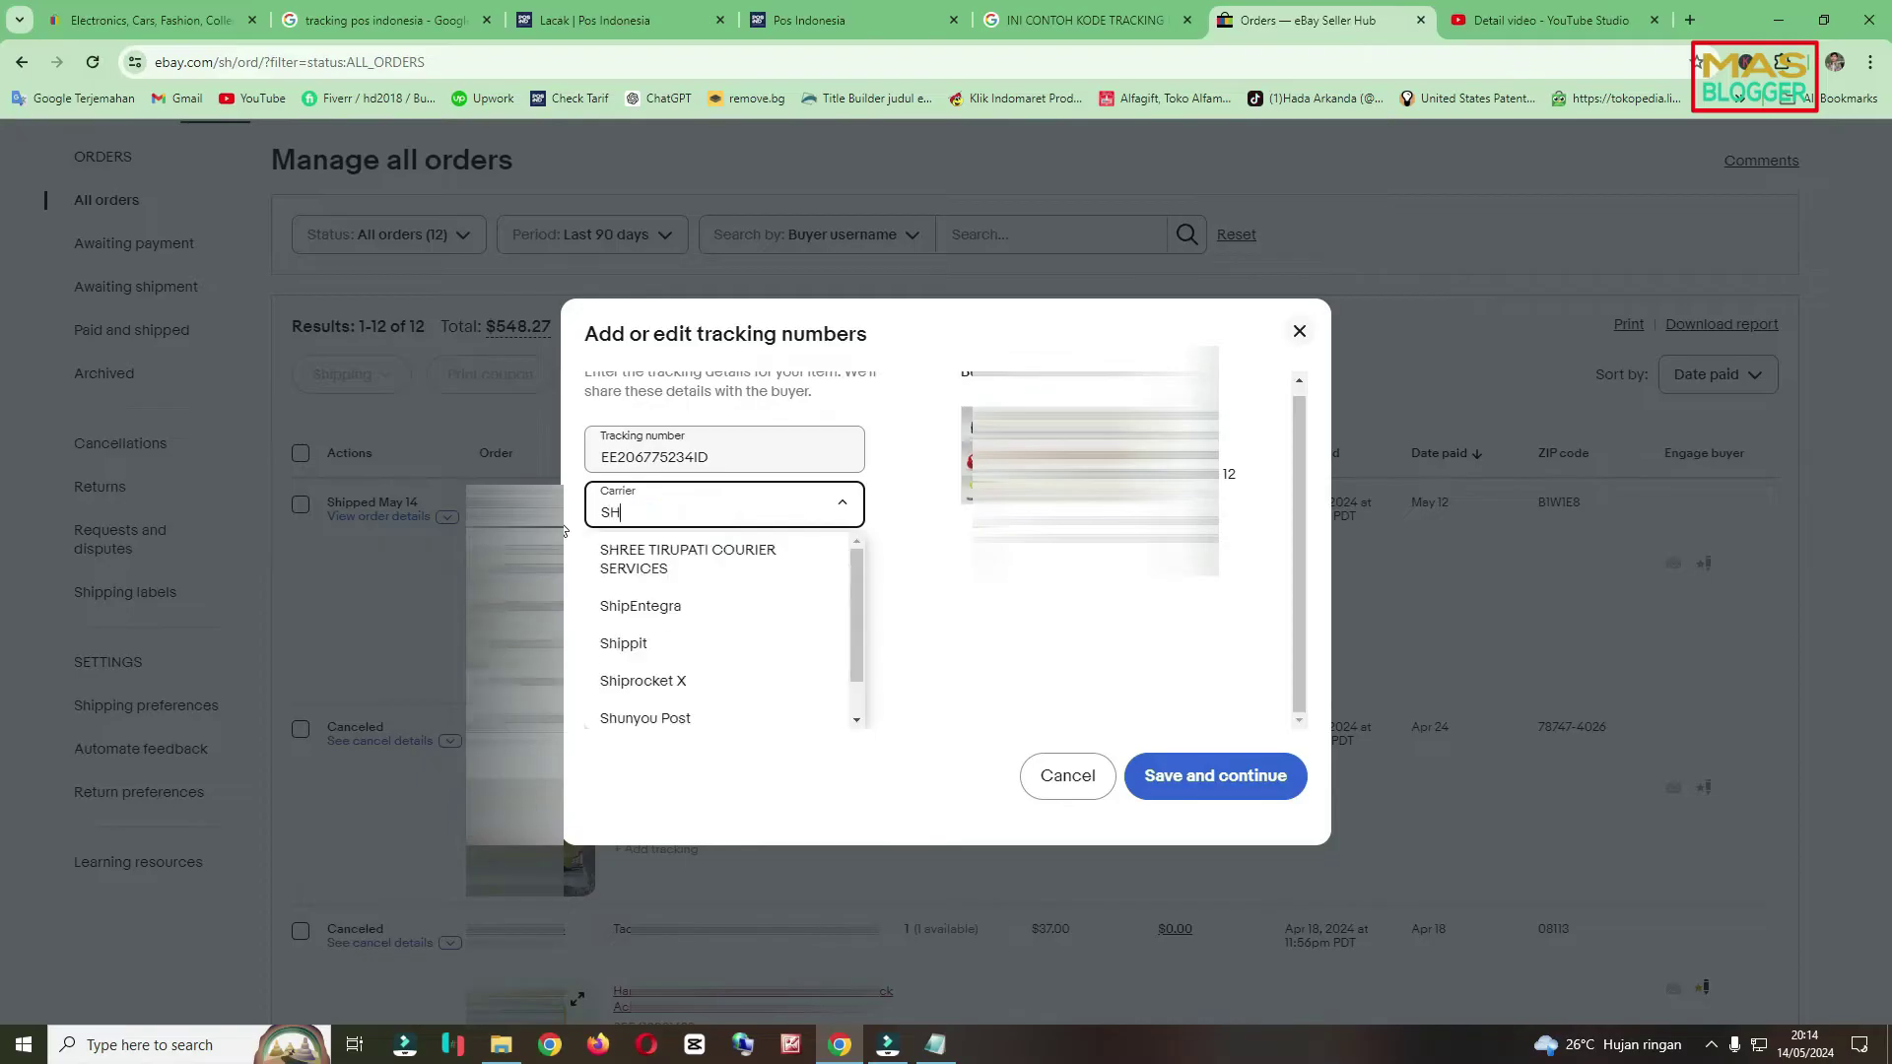
Search the tracking dialog's carrier options for SHIPPER and clear the carrier entry.
text(PPER)
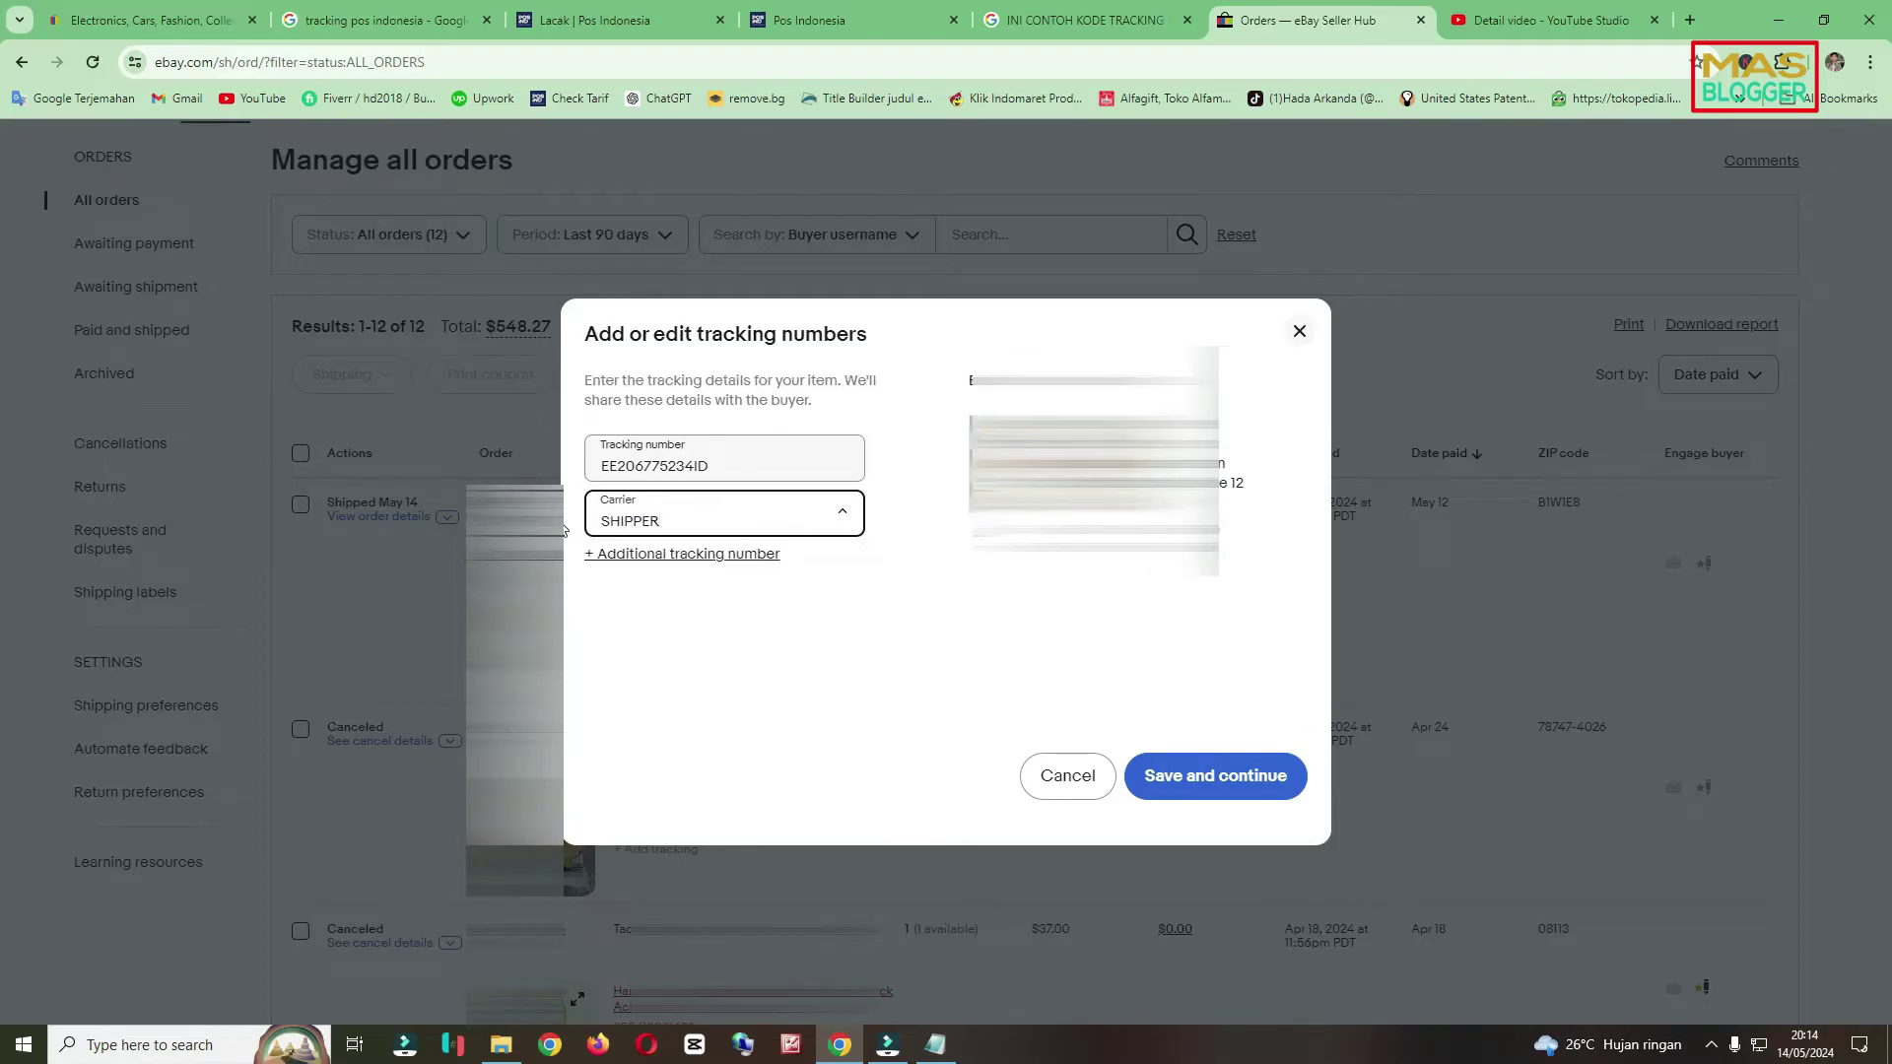
key(BackSpace)
key(BackSpace)
key(BackSpace)
key(BackSpace)
key(BackSpace)
key(BackSpace)
key(BackSpace)
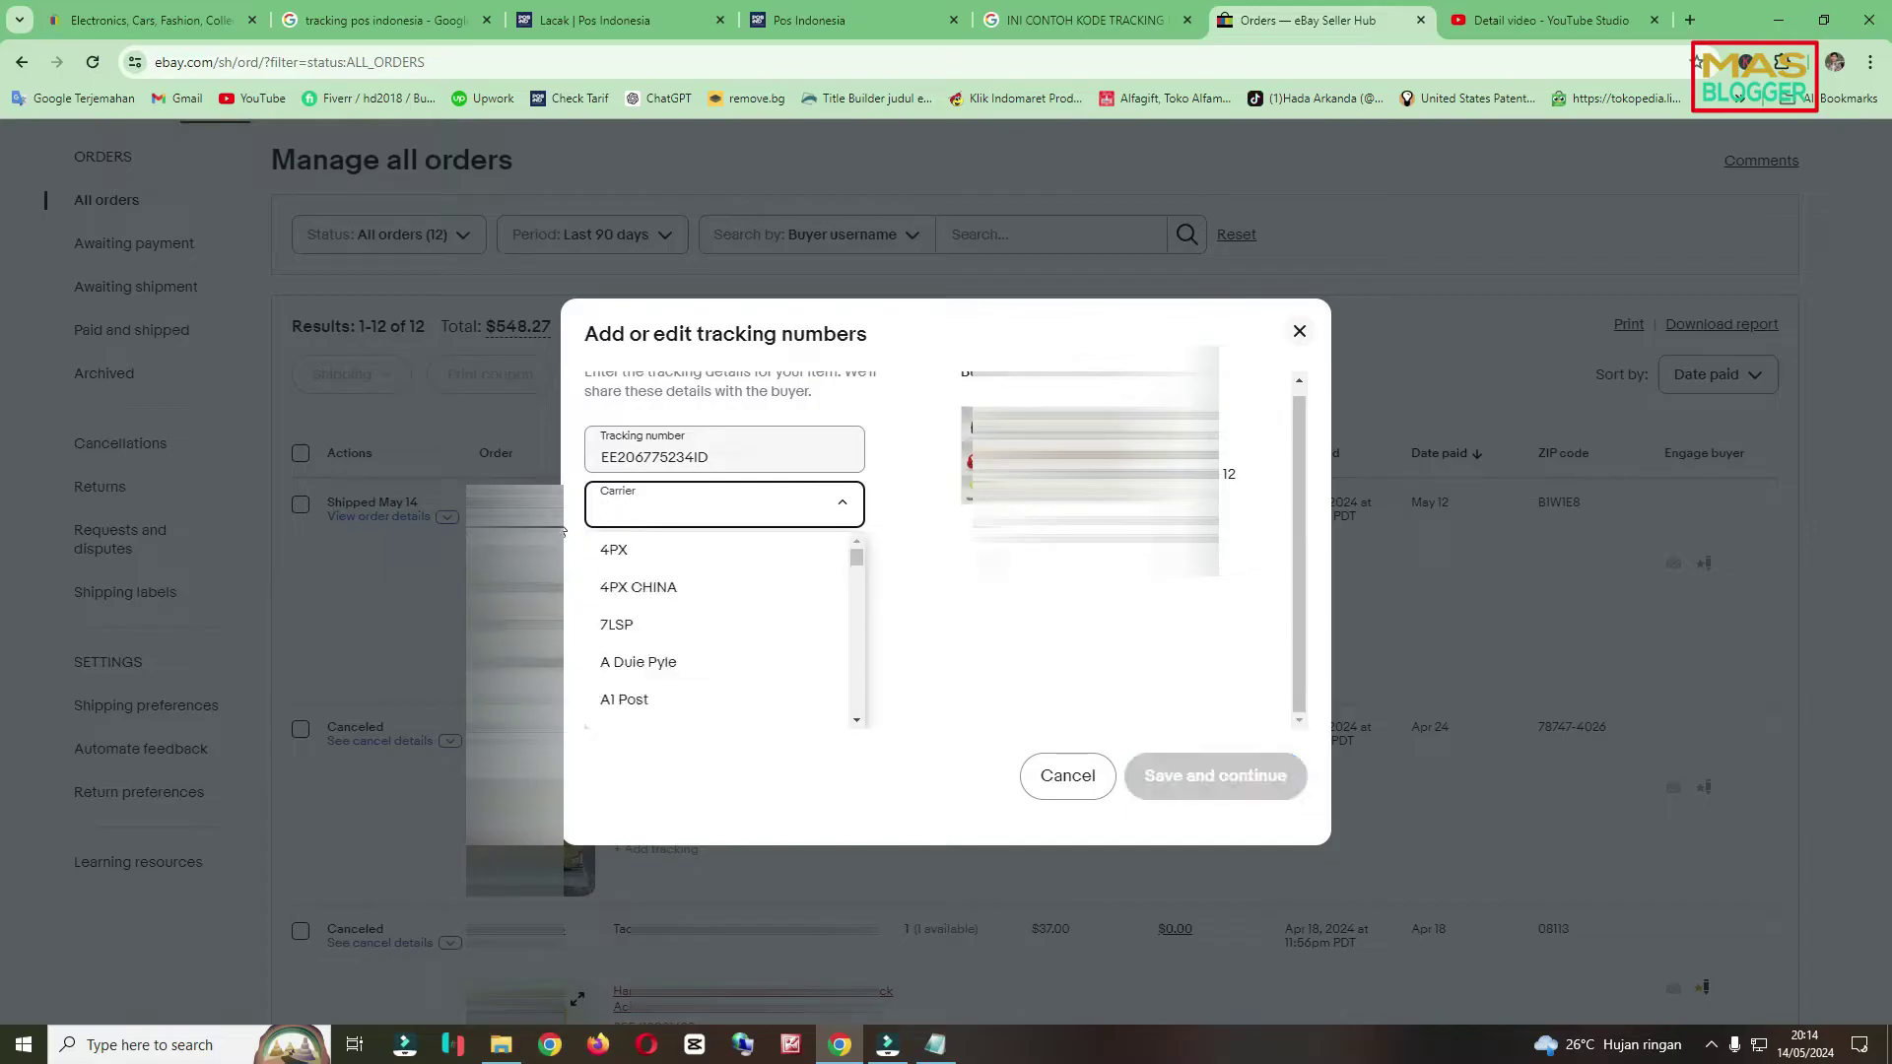
Check the courier list in Notepad and search the order's carrier options for DNDKIRIM.
click(934, 1044)
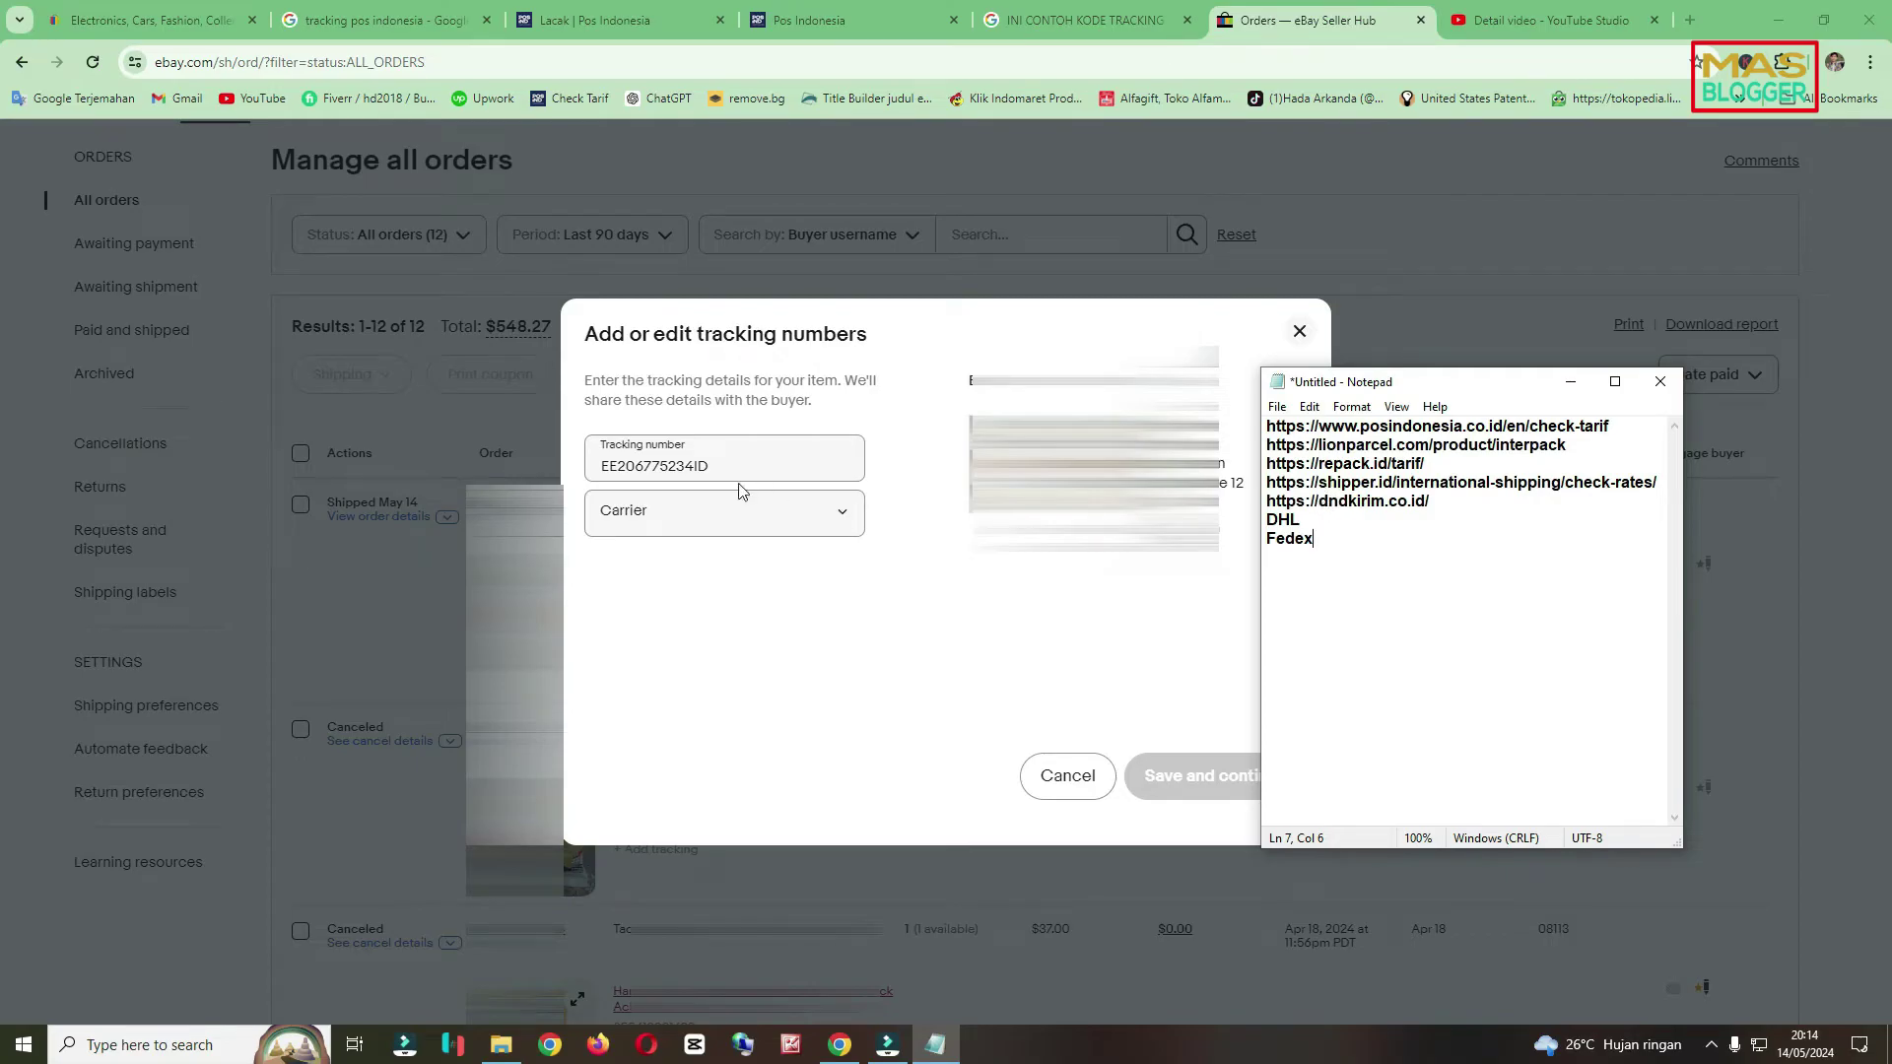
click(680, 514)
text(DND)
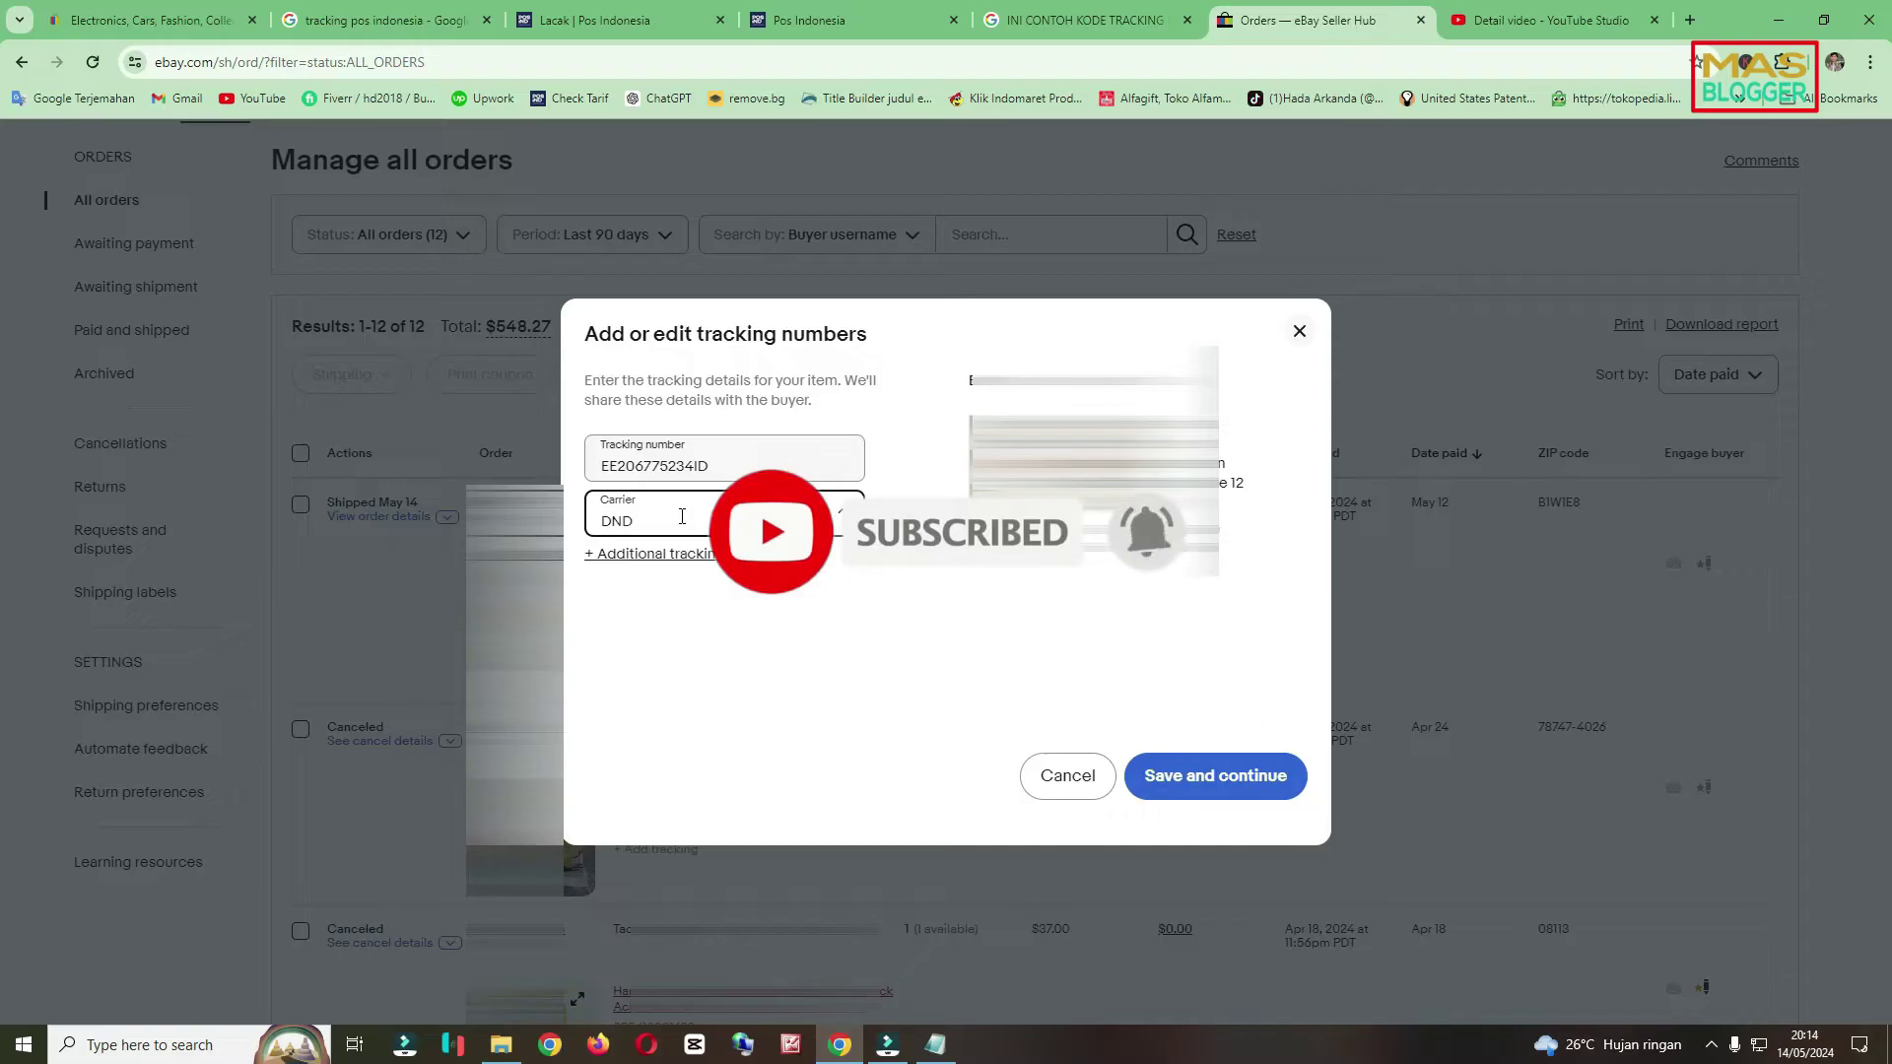
text(KIRIM)
click(934, 1050)
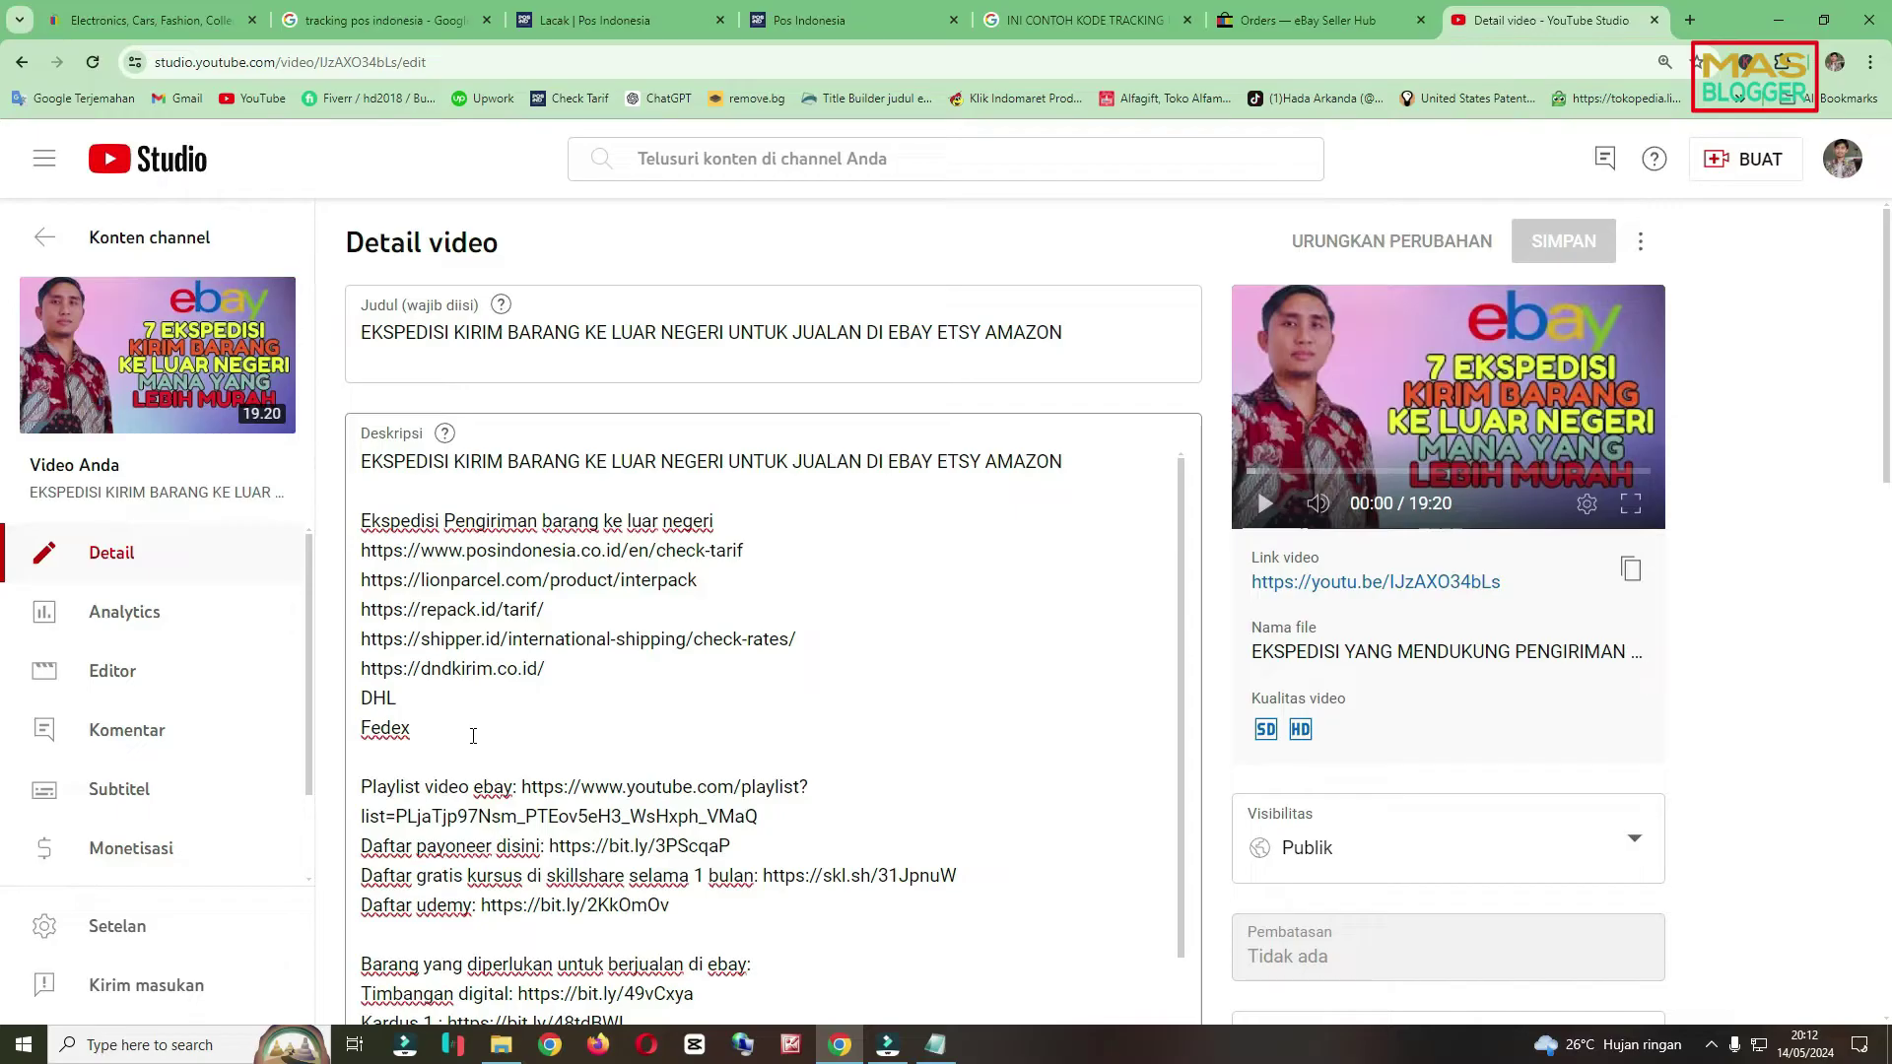
Return to the eBay orders page and search the tracking dialog's carrier options for INDONES.
key(ctrl+shift+Tab)
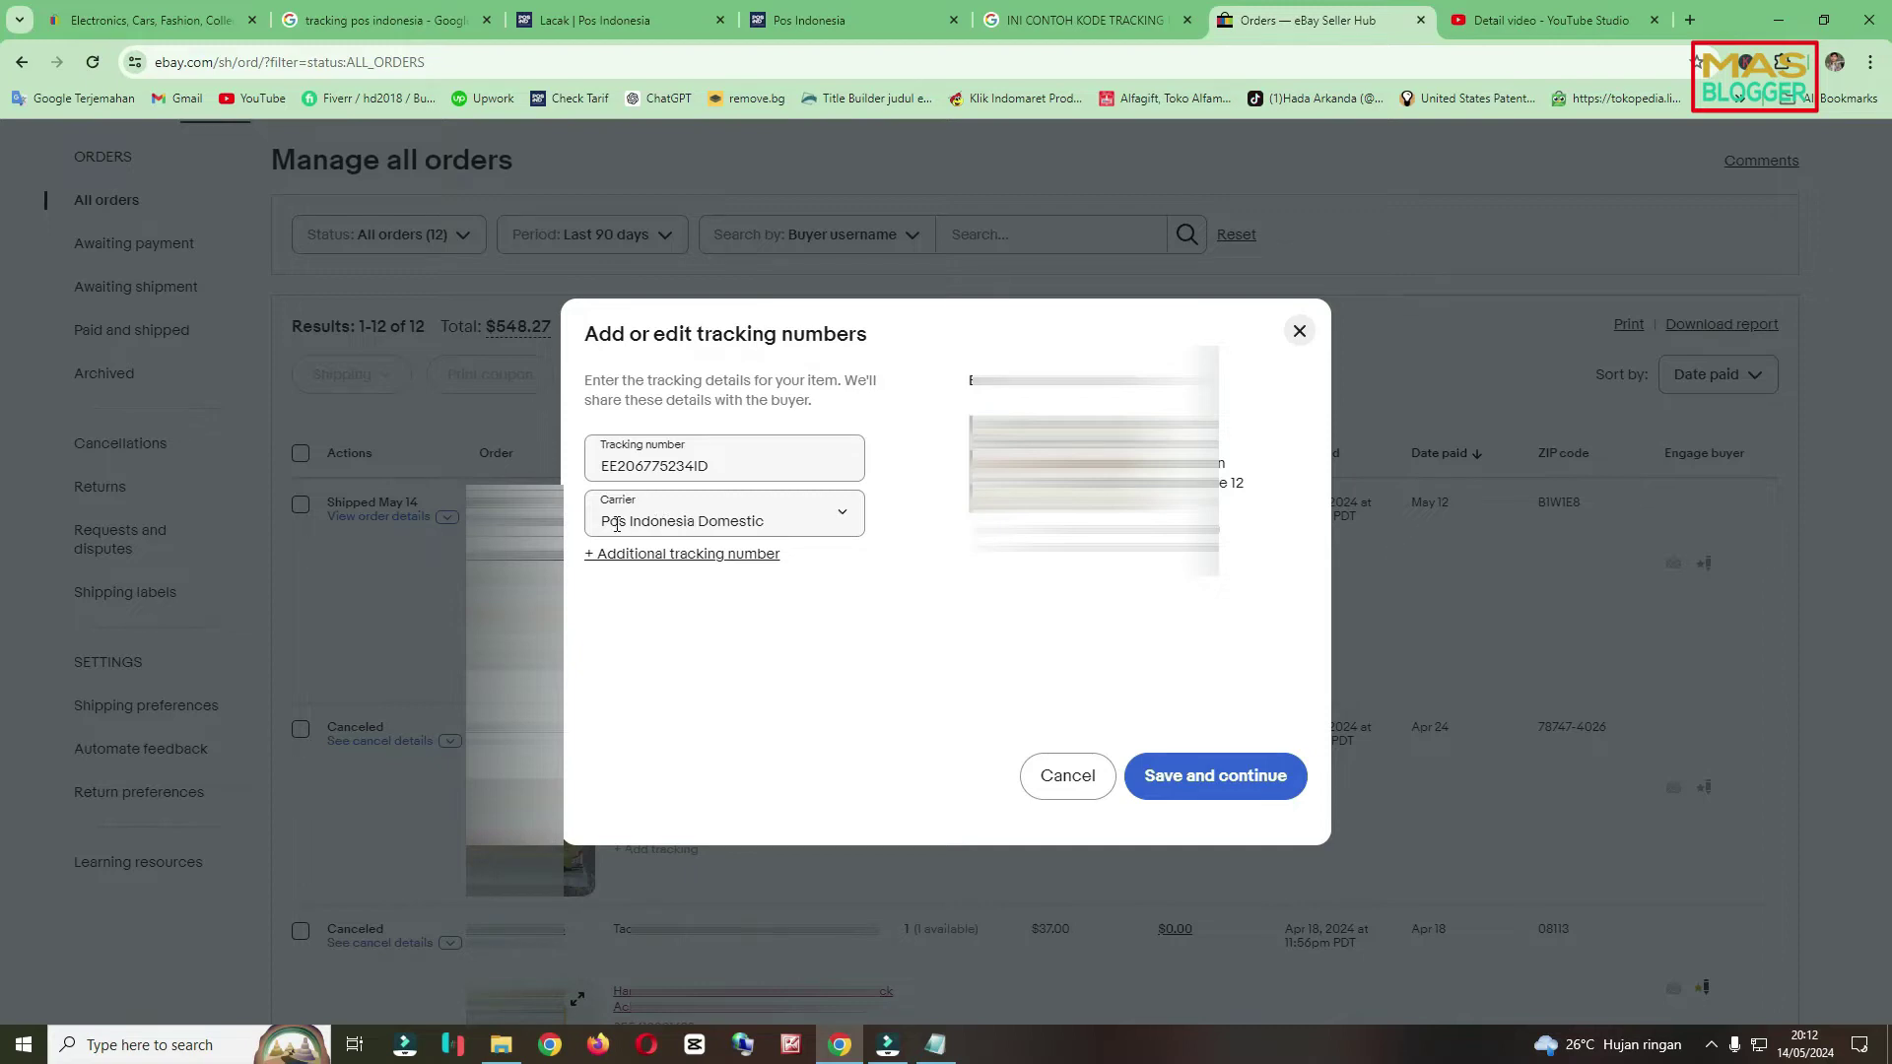
click(826, 520)
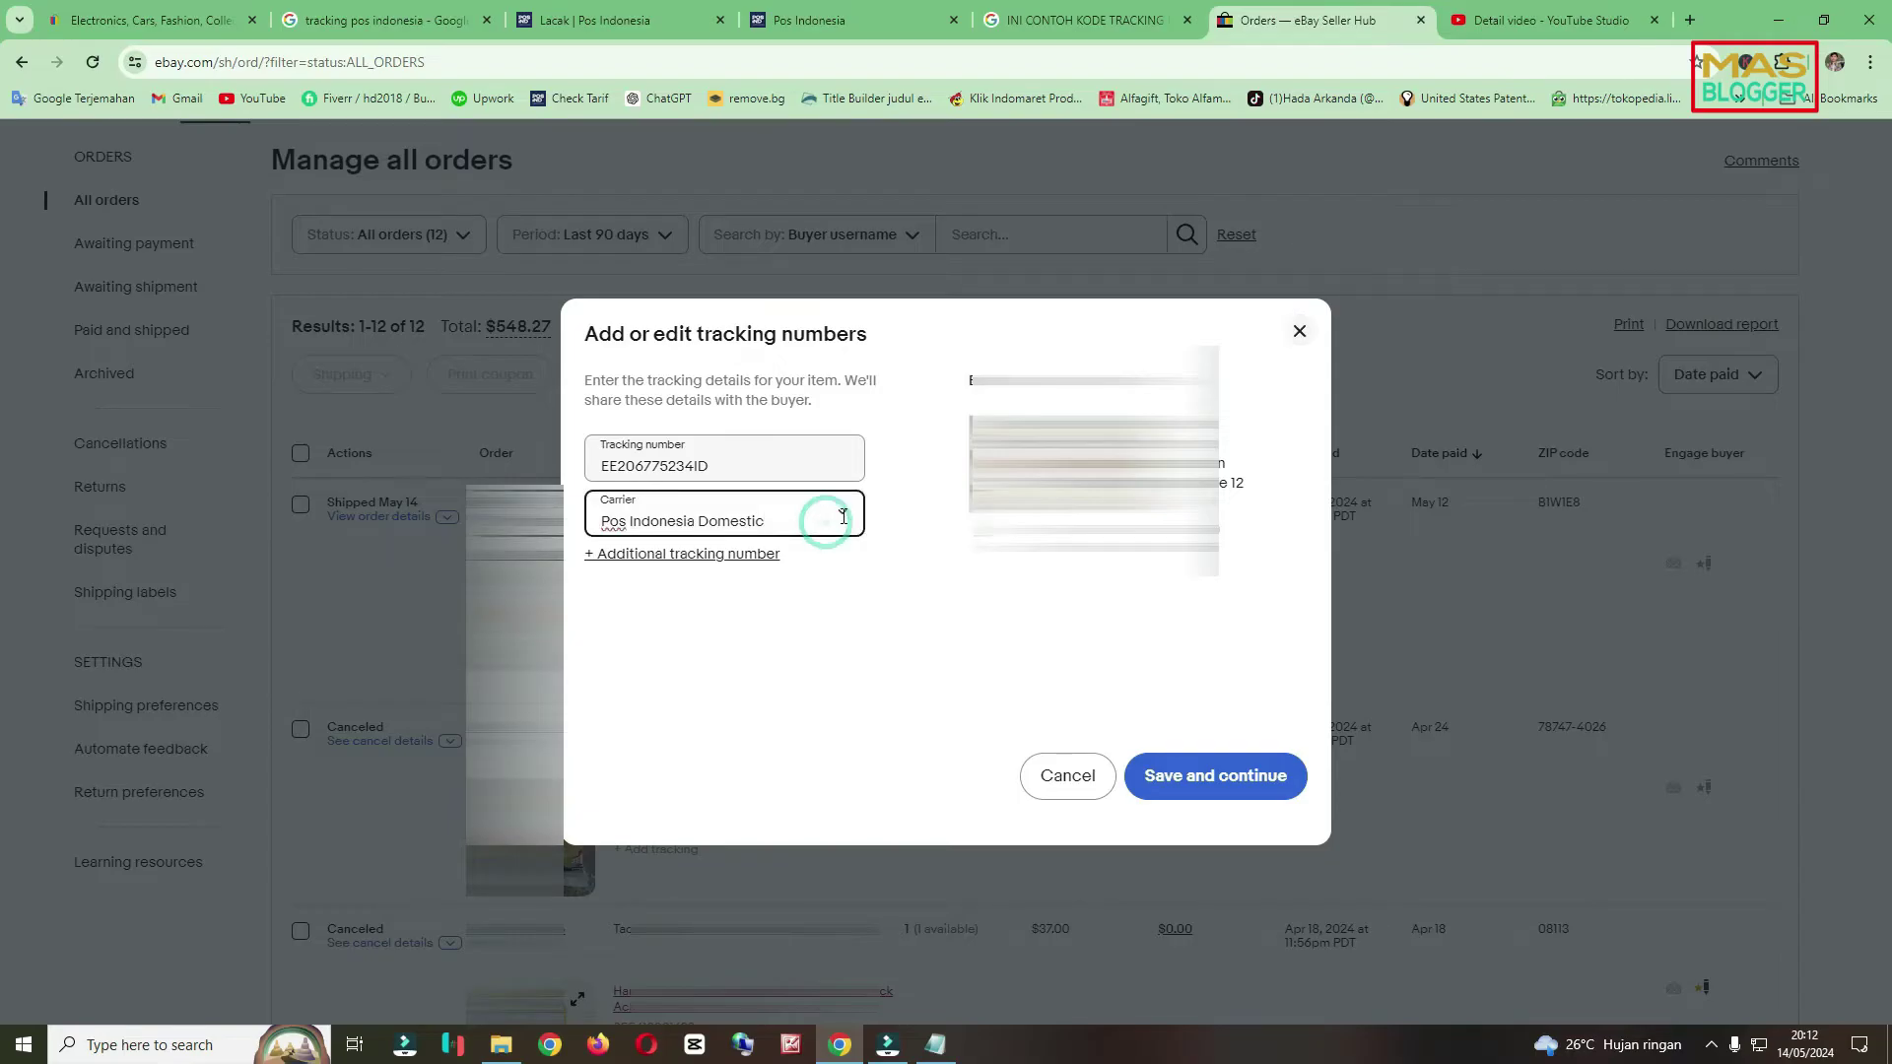
triple_click(810, 514)
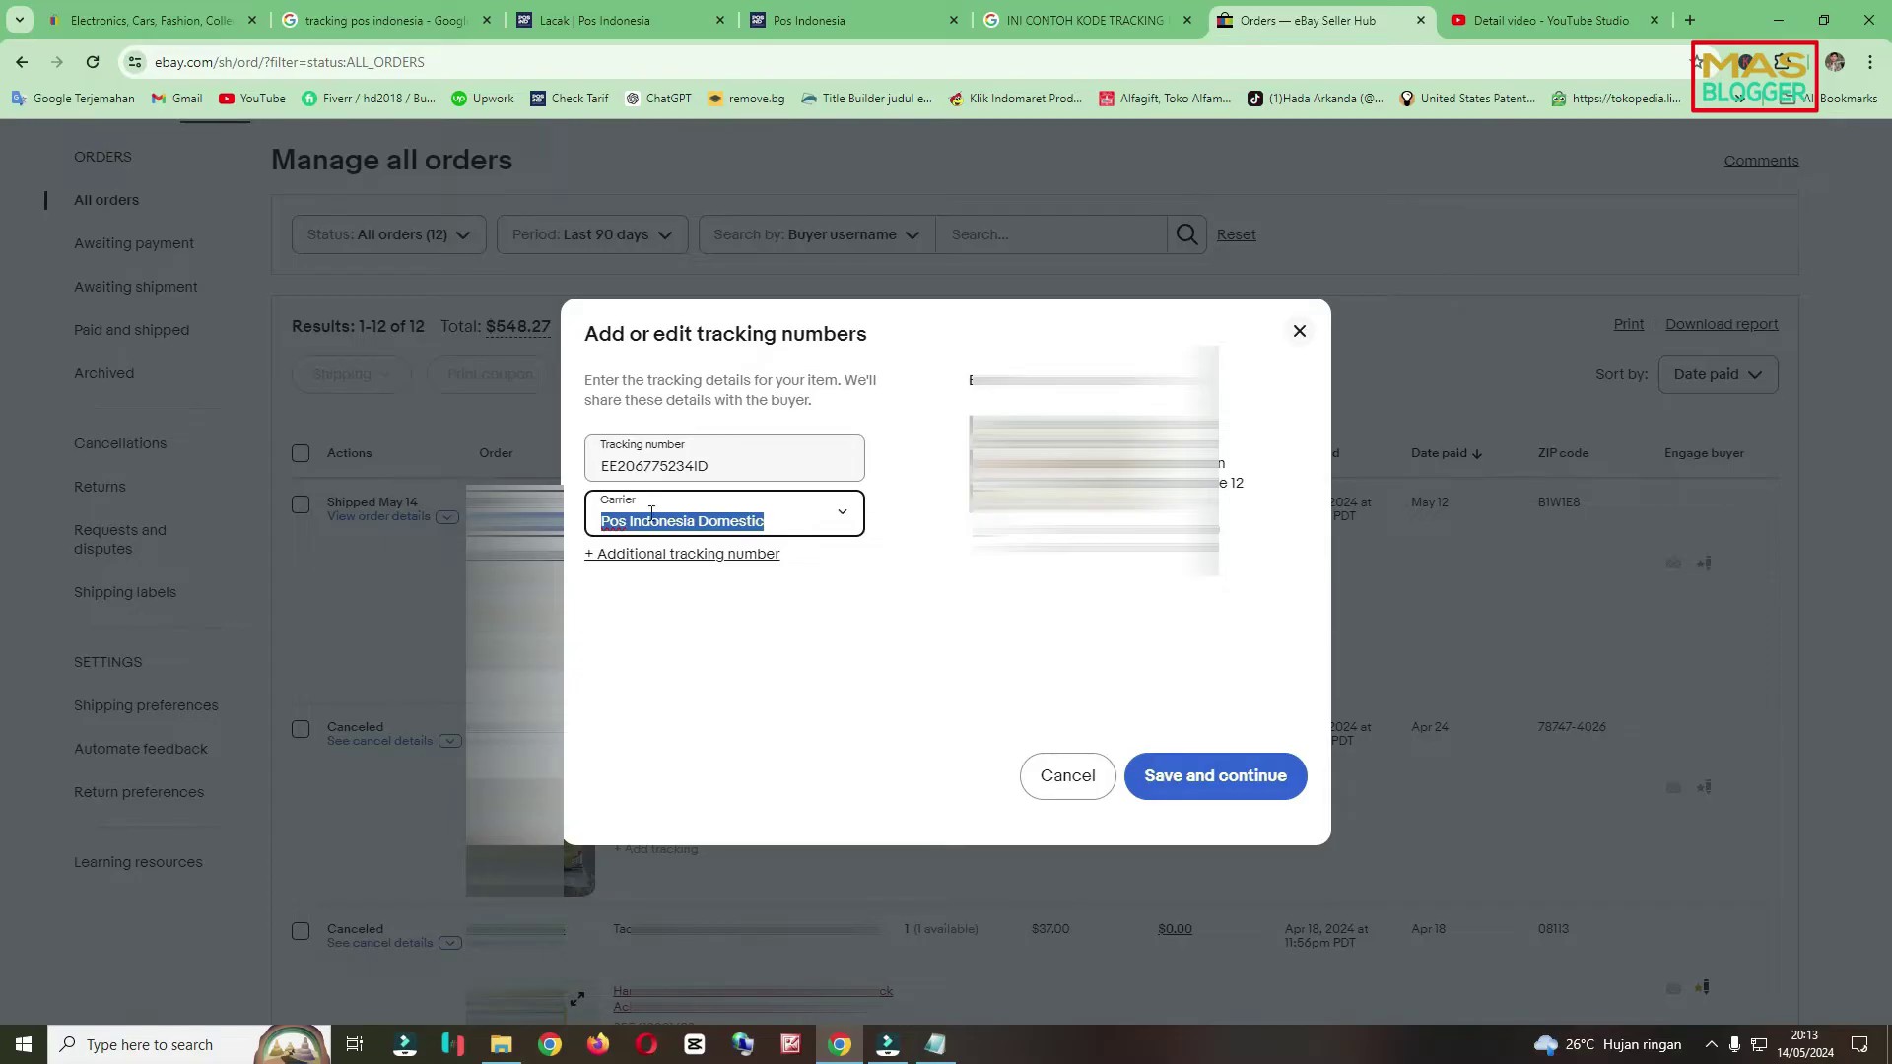
text(IN)
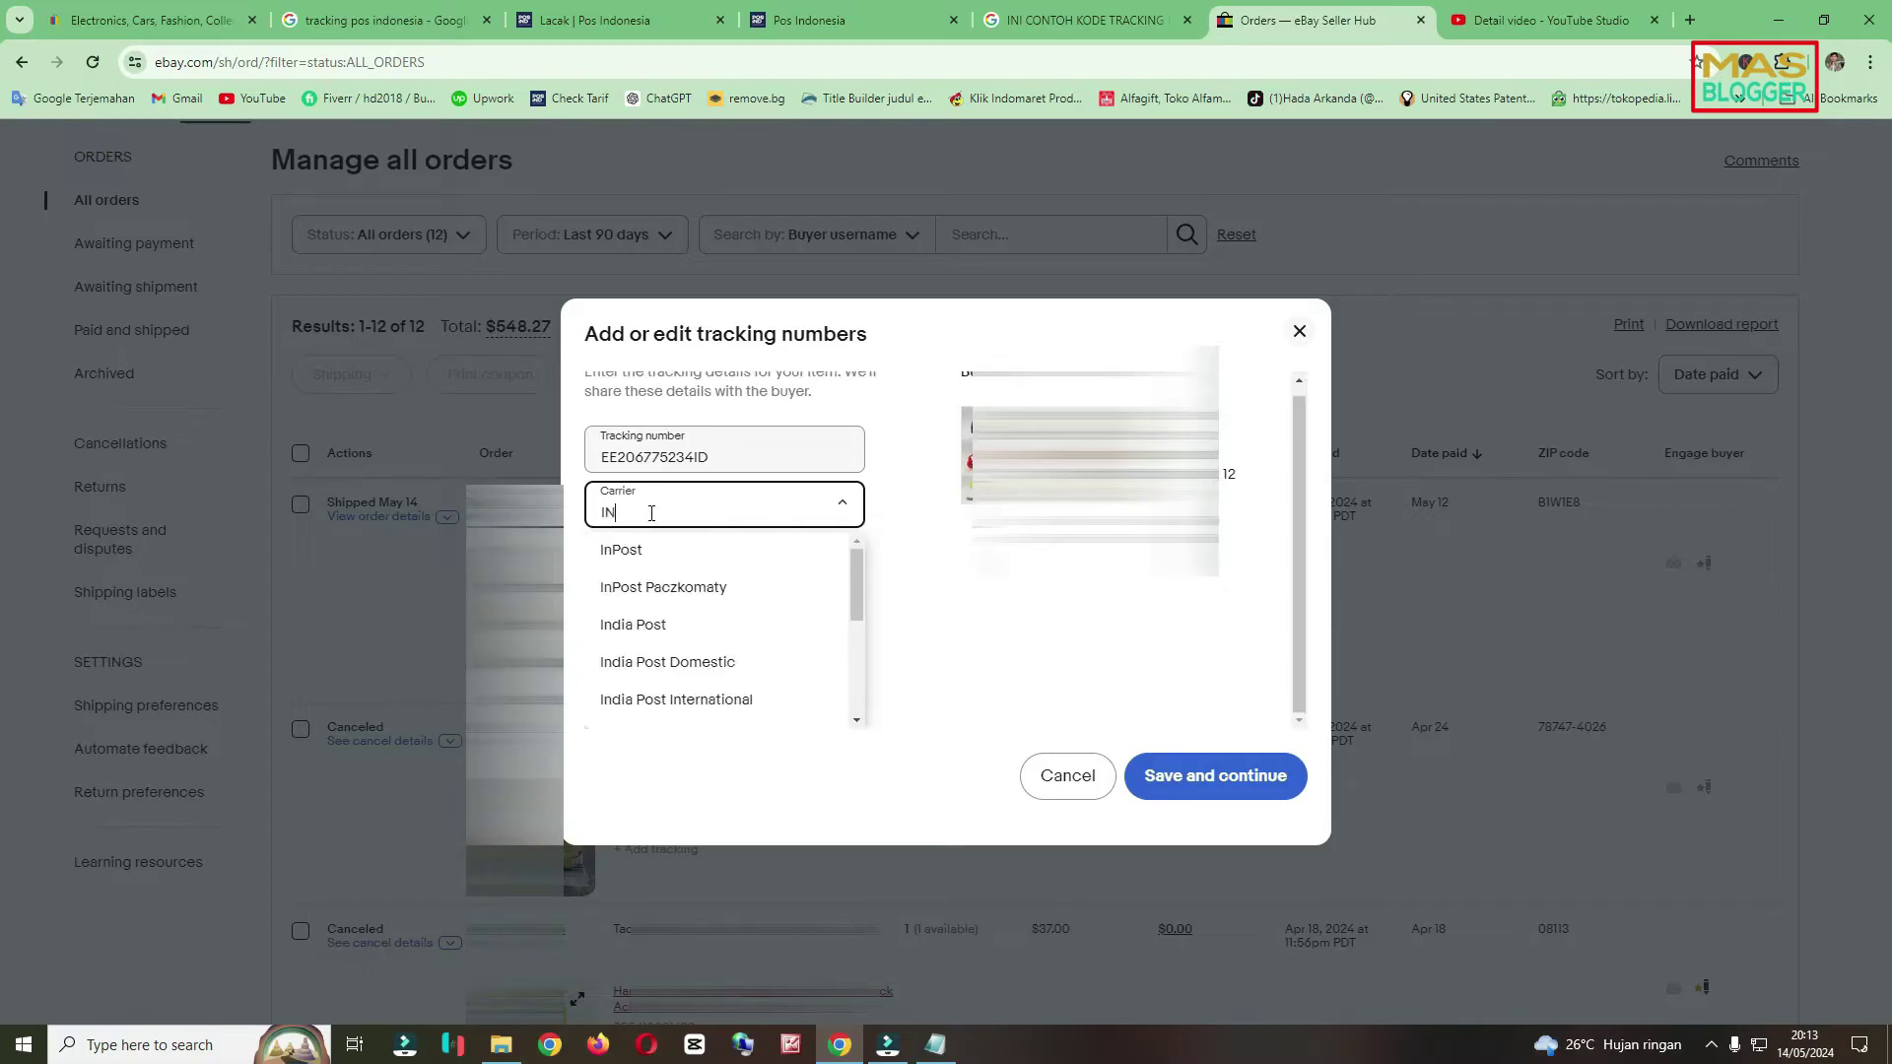
text(DONES)
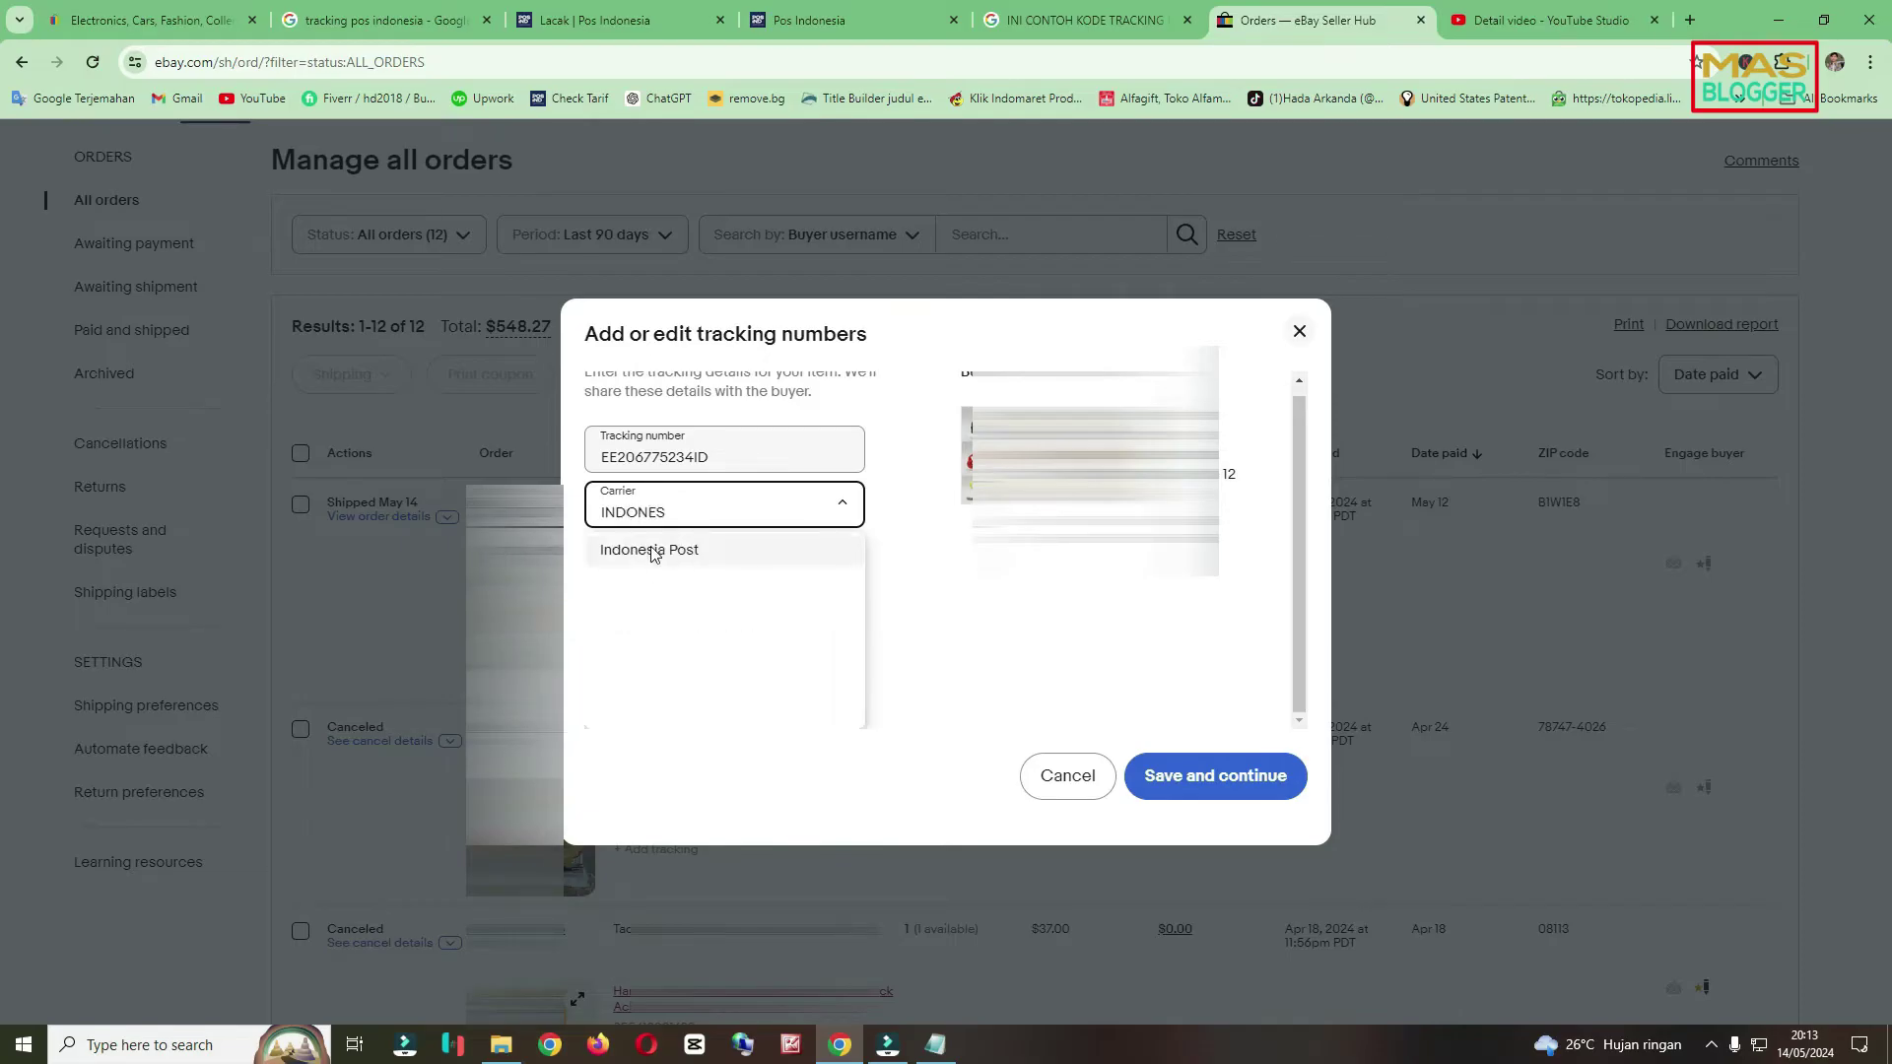
Search the order's carrier options for POST and for DOM.
double_click(699, 508)
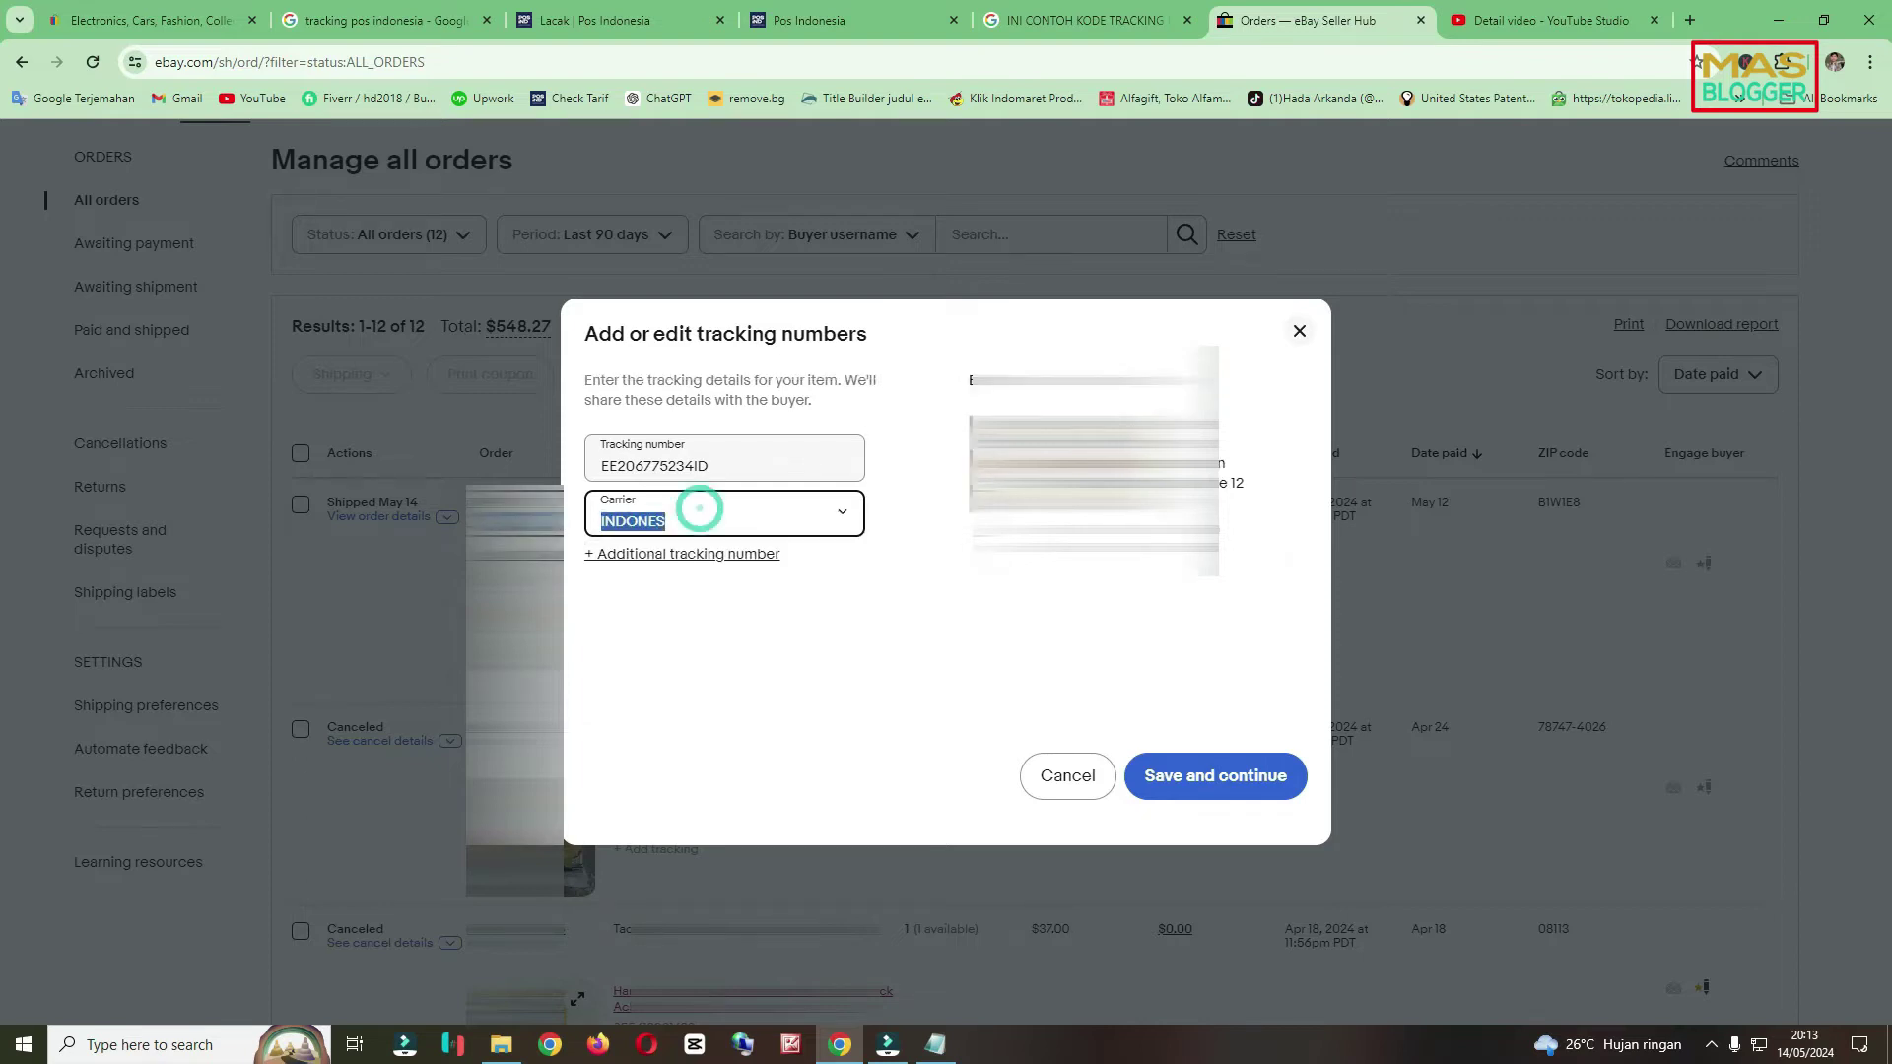
text(POST IN)
key(BackSpace)
key(BackSpace)
key(BackSpace)
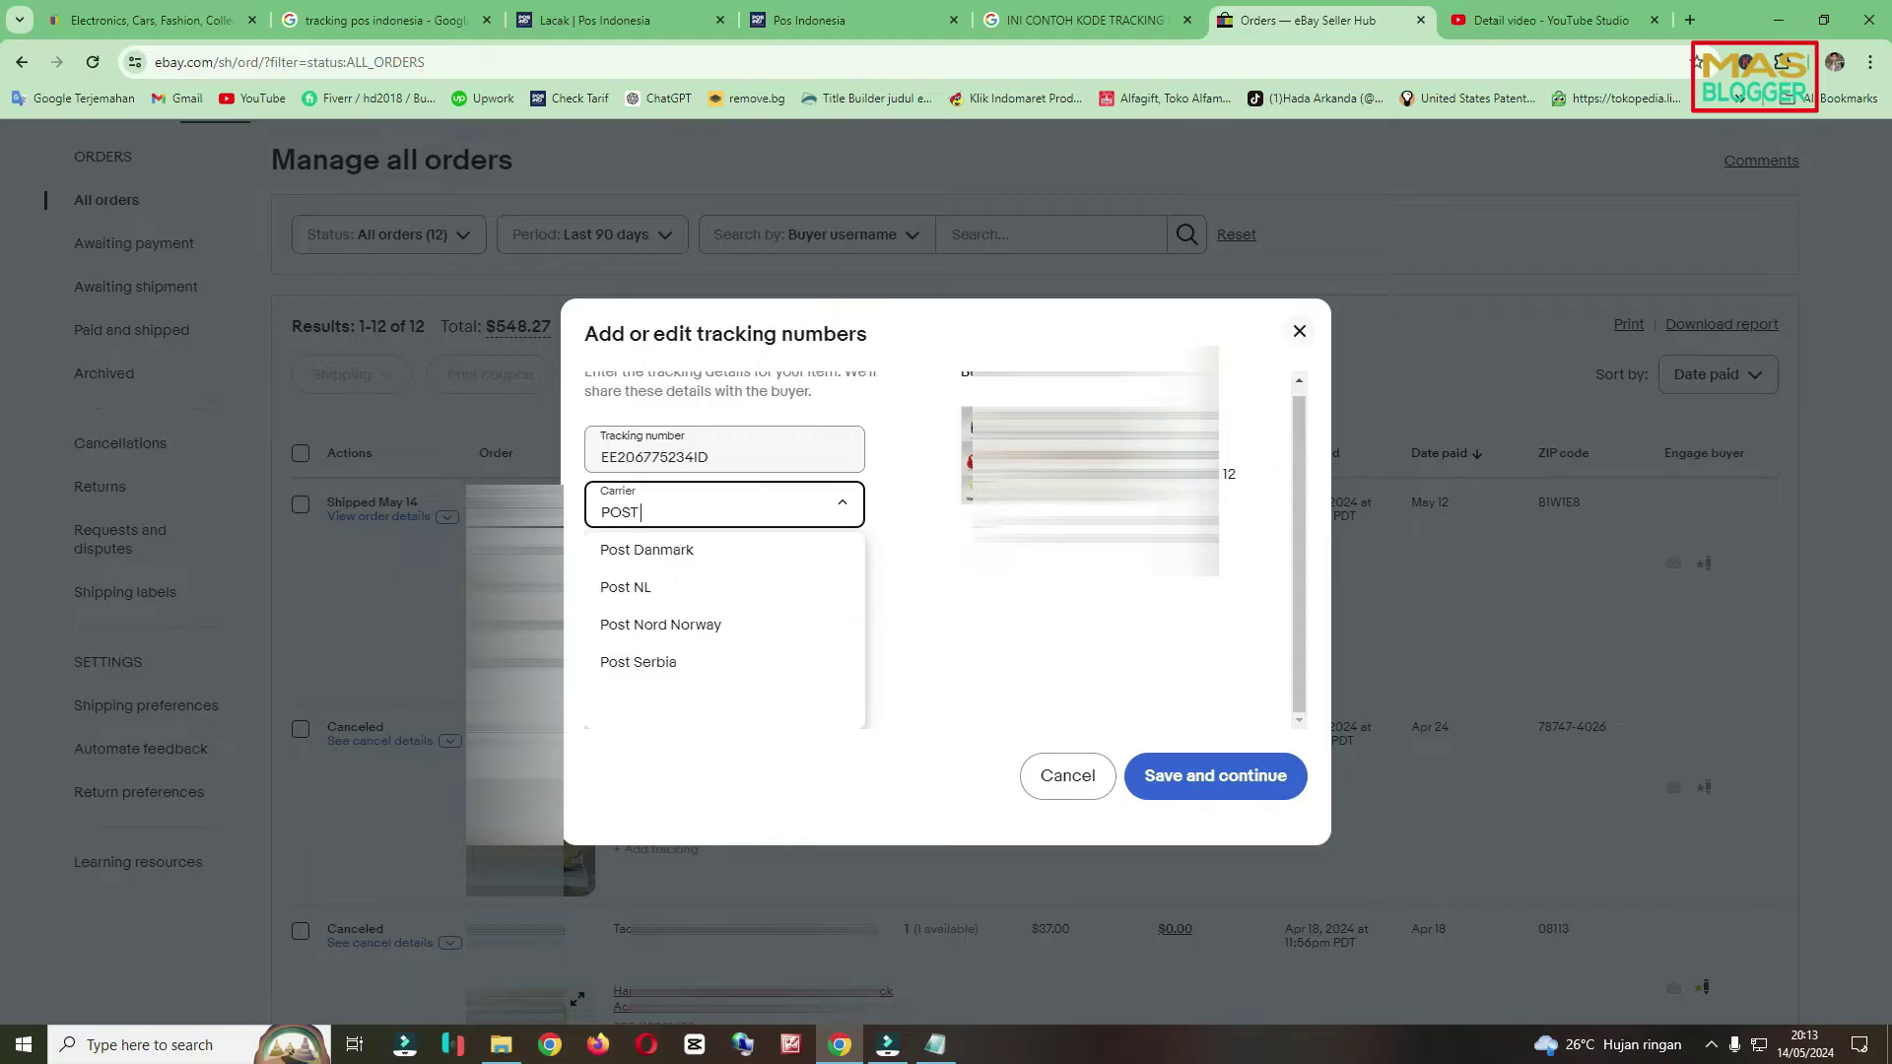
scroll(655, 552, up, 1)
double_click(650, 525)
key(BackSpace)
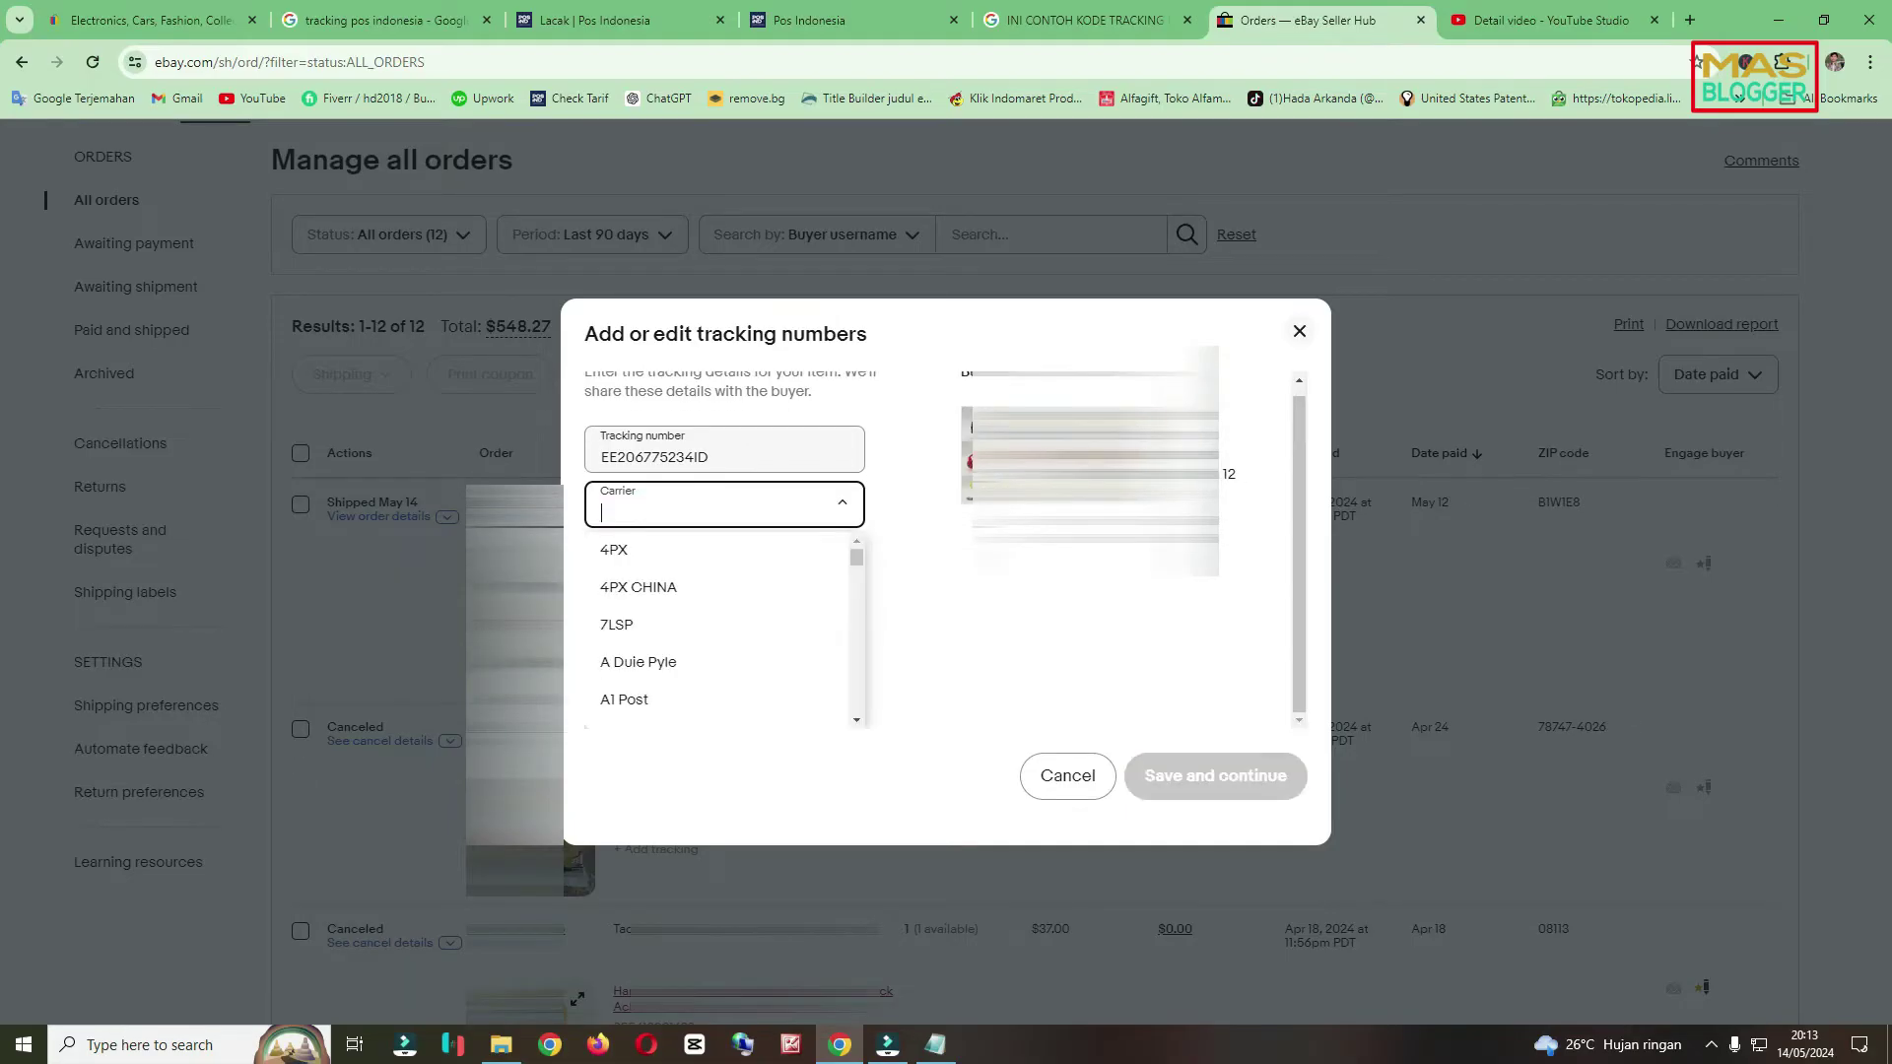
text(DOM)
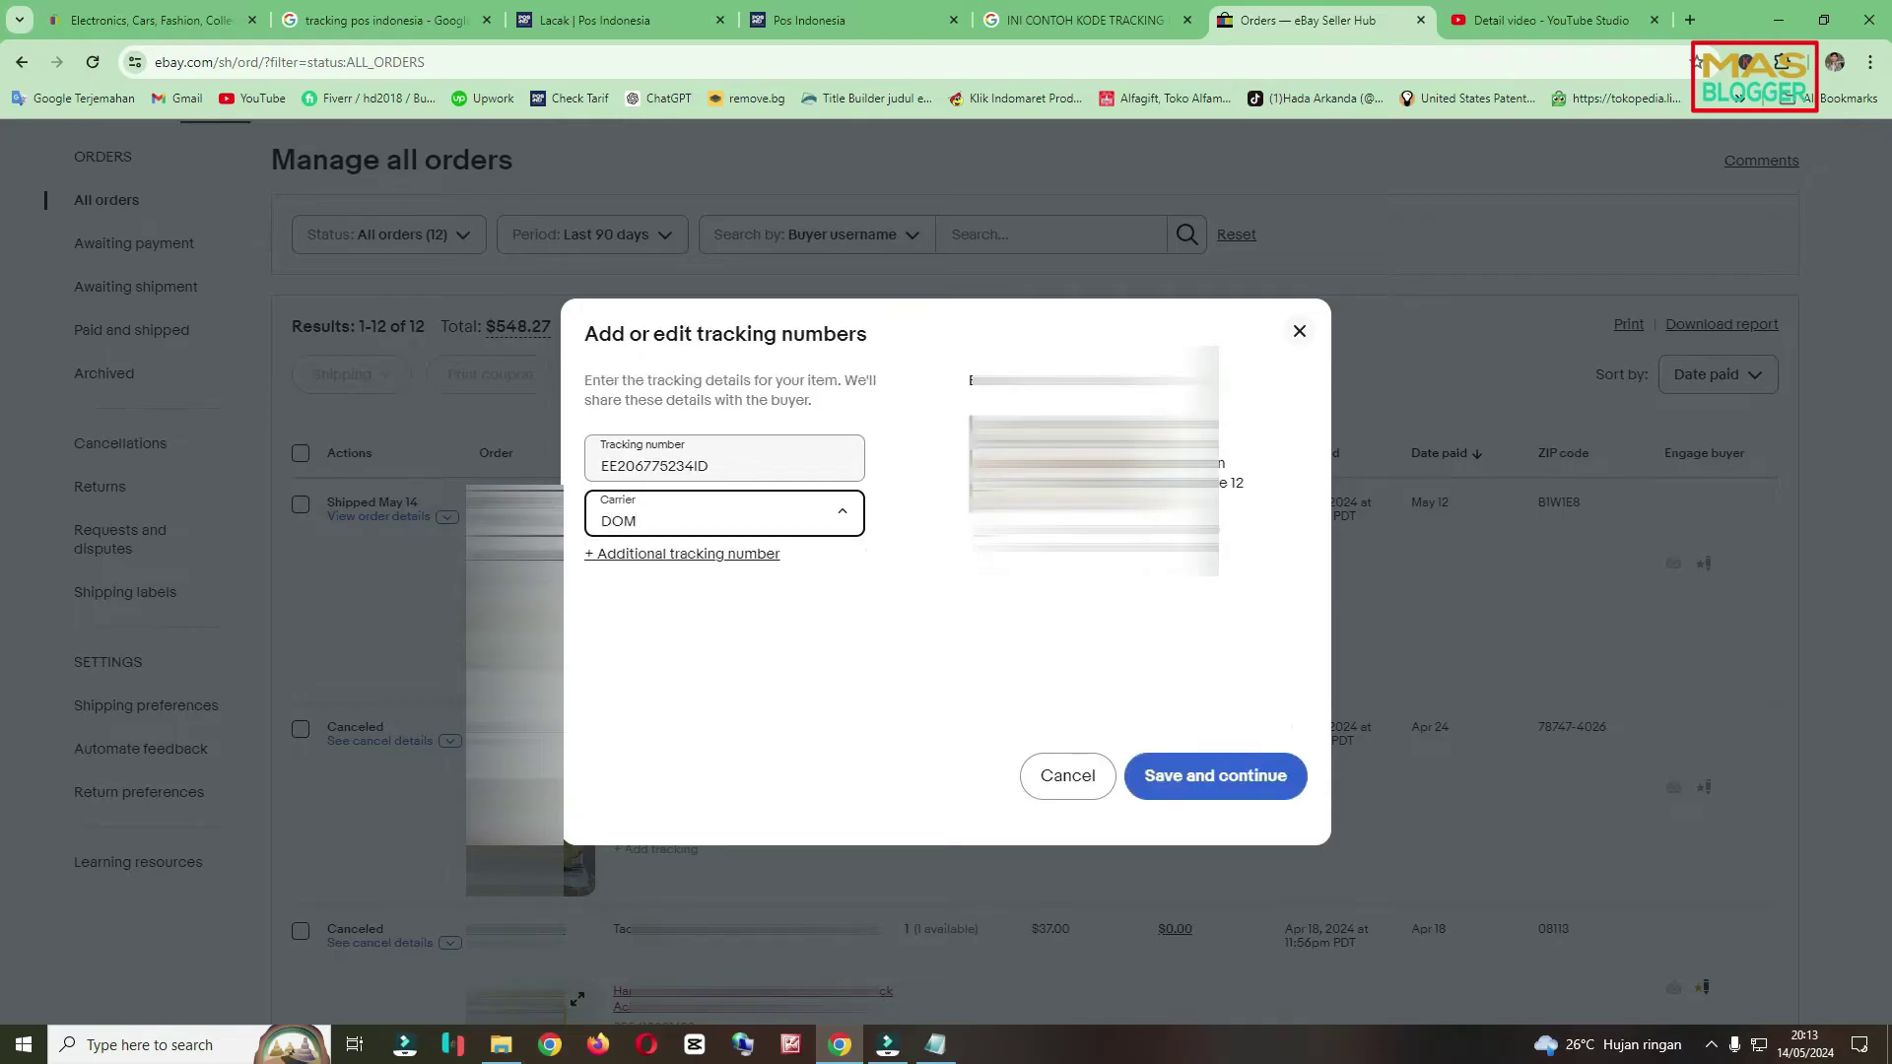
Clear the carrier entry, search for IND and set the carrier to Indonesia Post.
key(BackSpace)
key(BackSpace)
key(BackSpace)
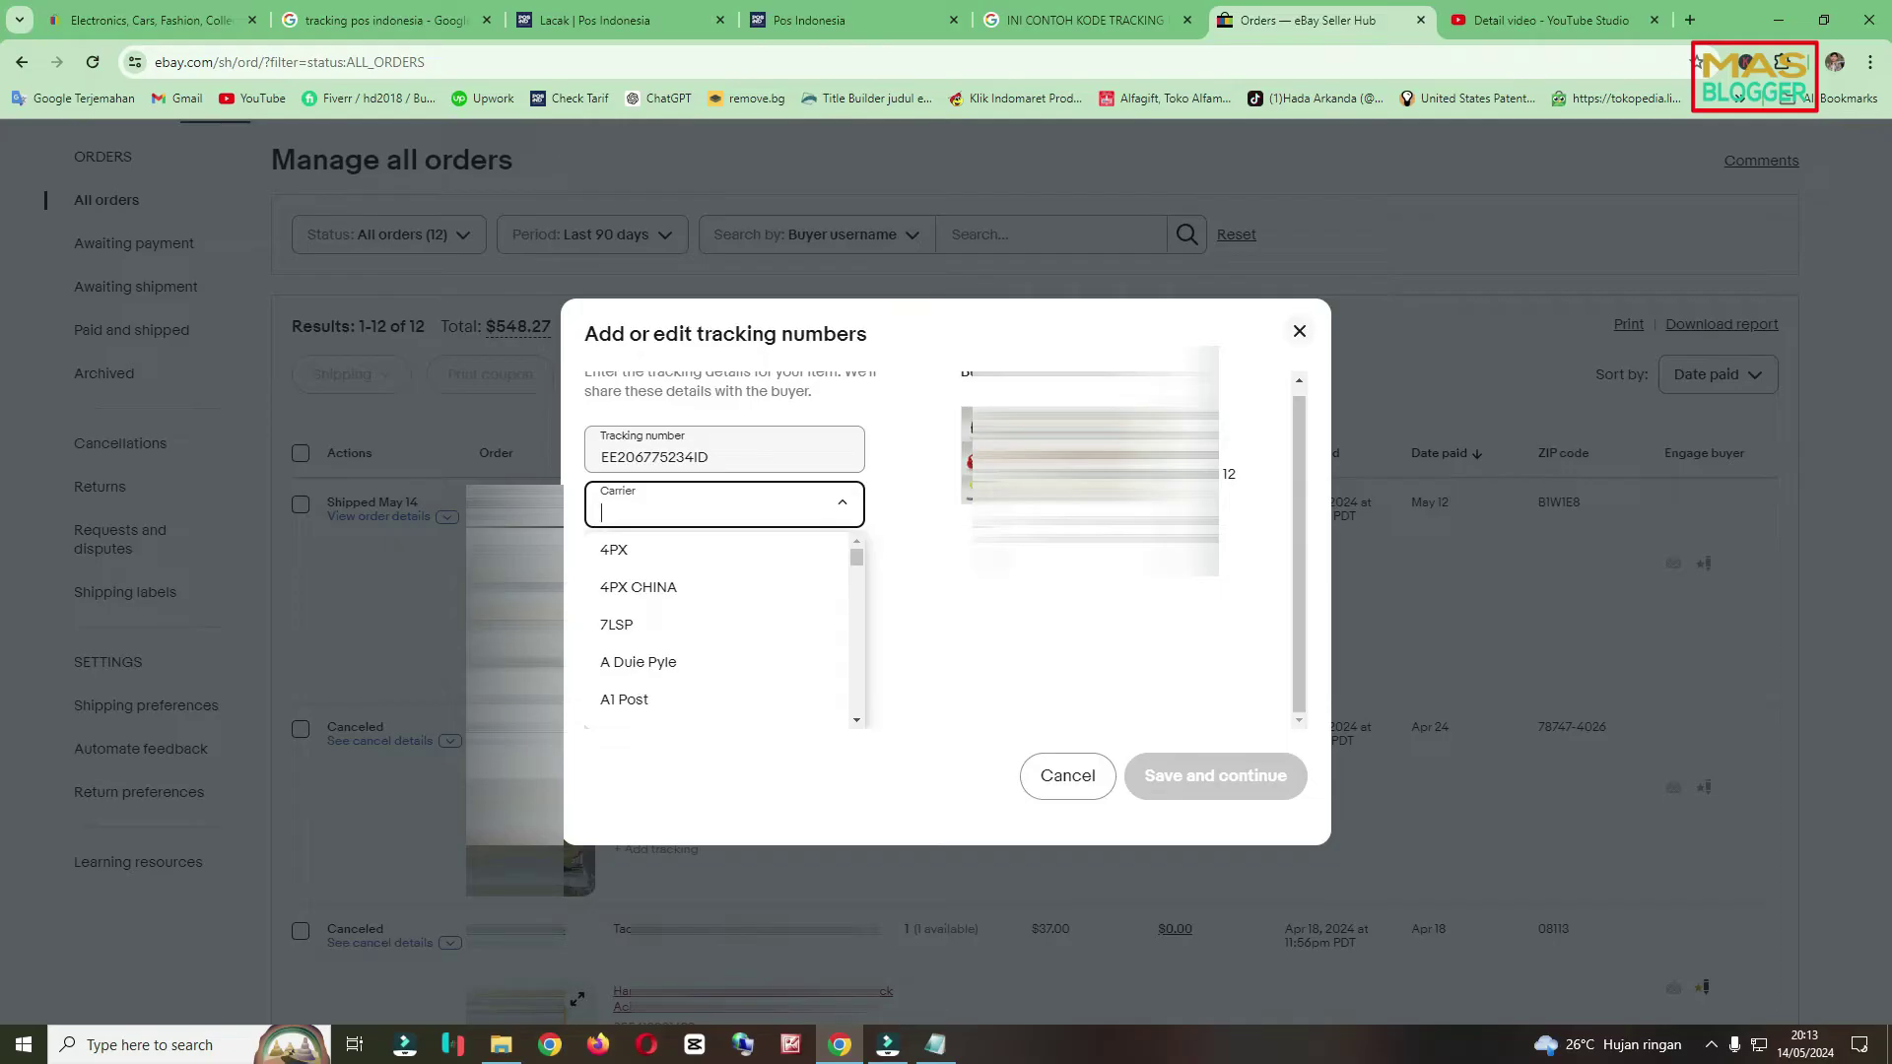
text(IND)
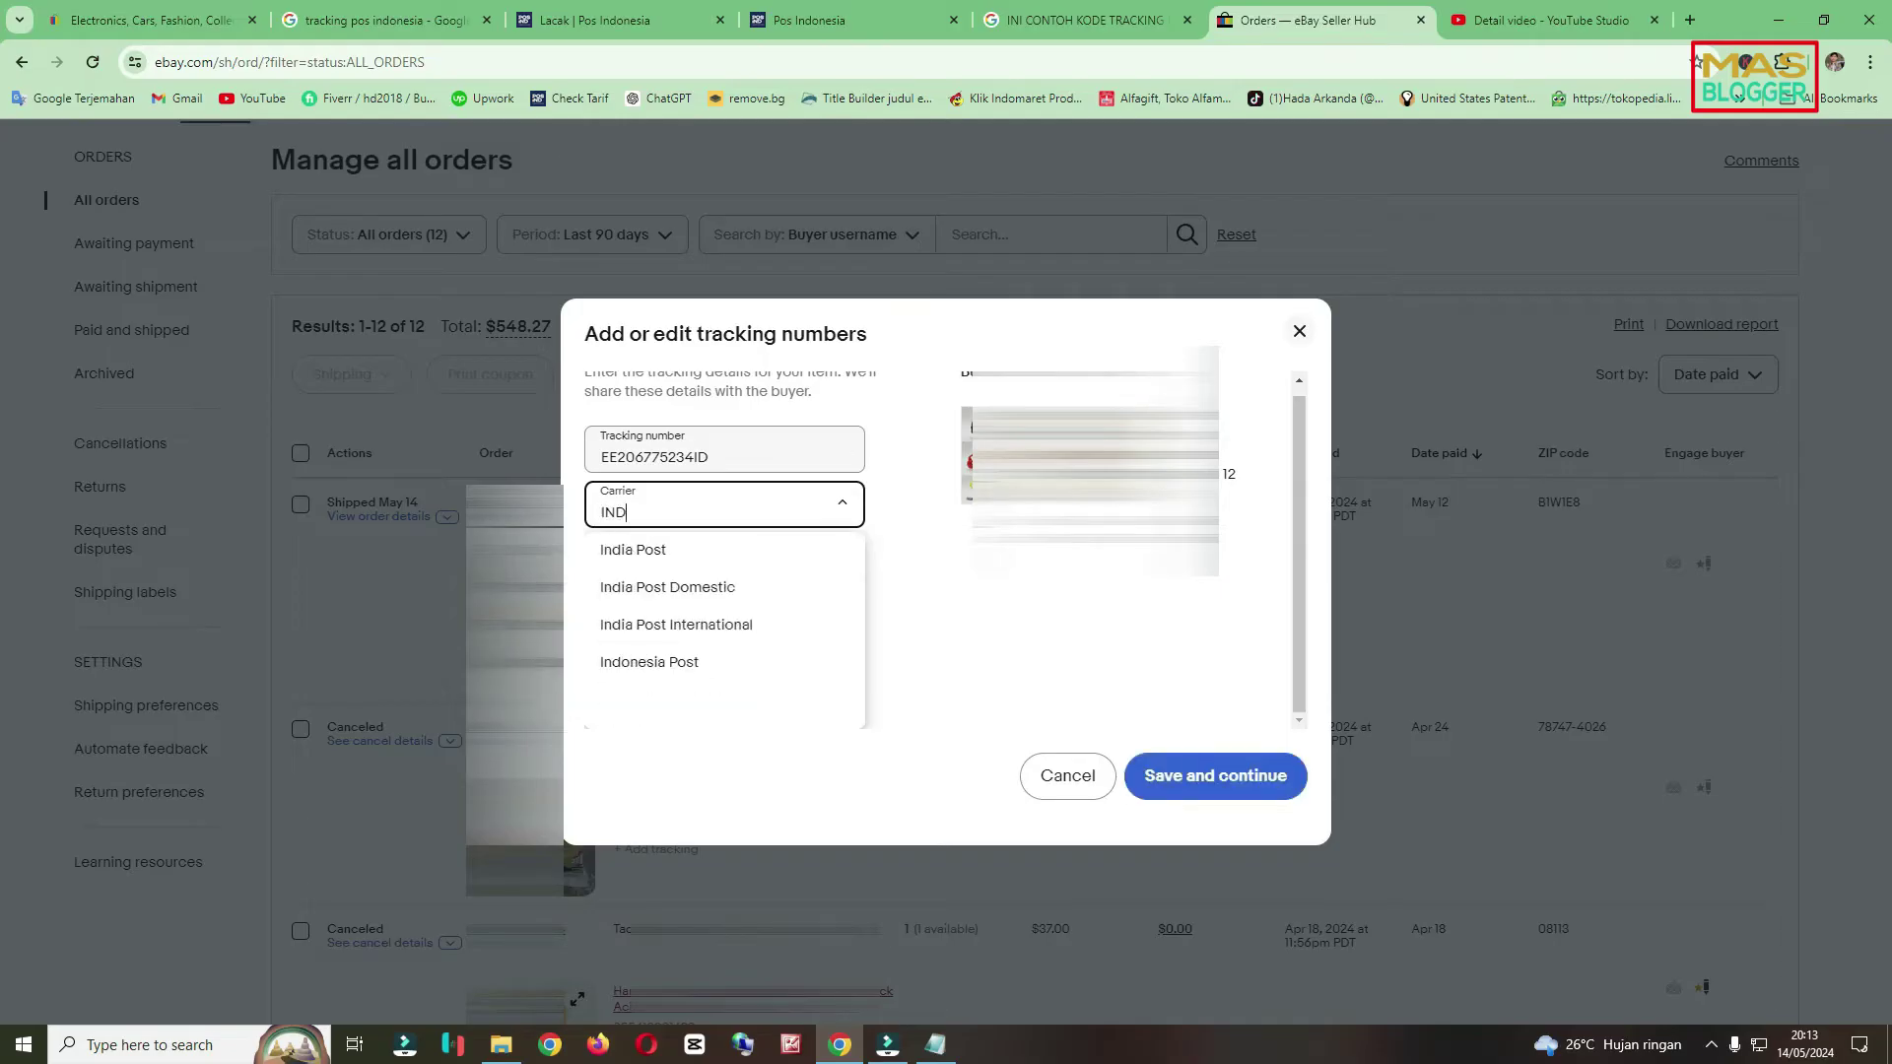
click(651, 662)
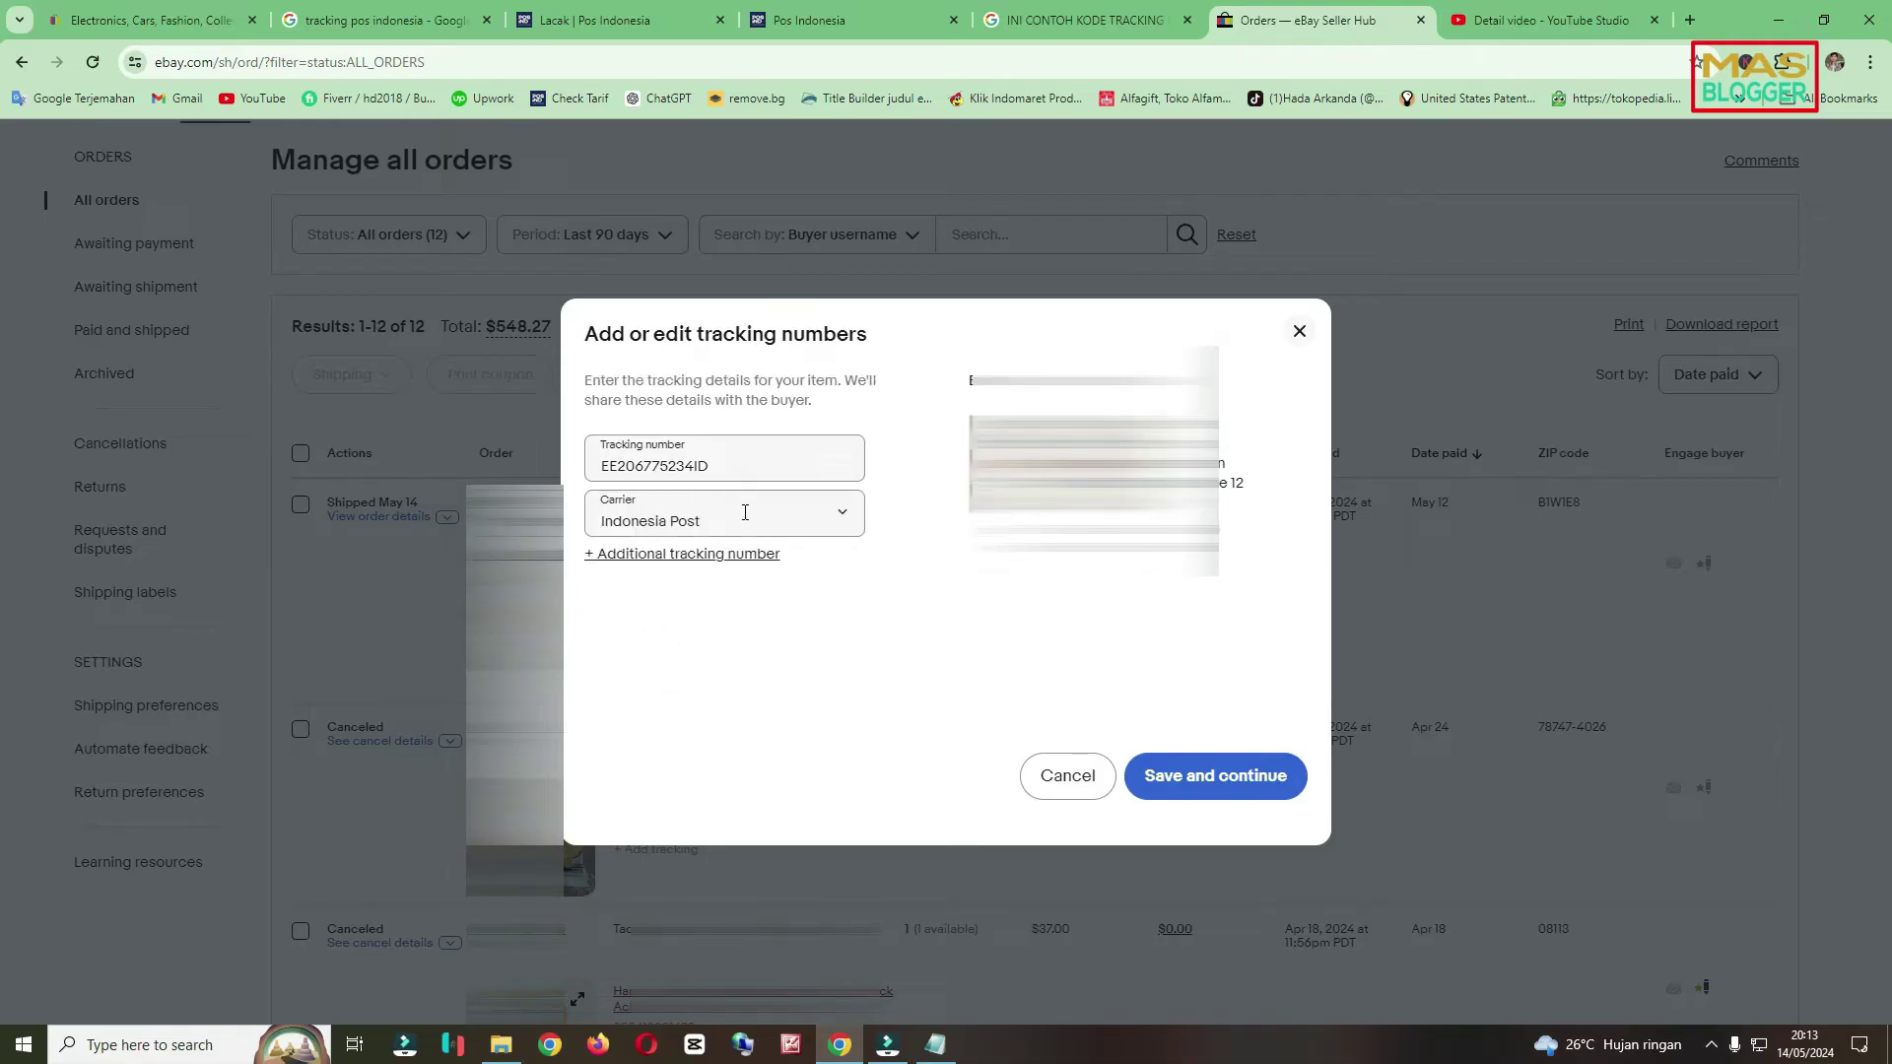
Consult the courier list in Notepad and set the order's carrier to Lion Parcel.
click(935, 1044)
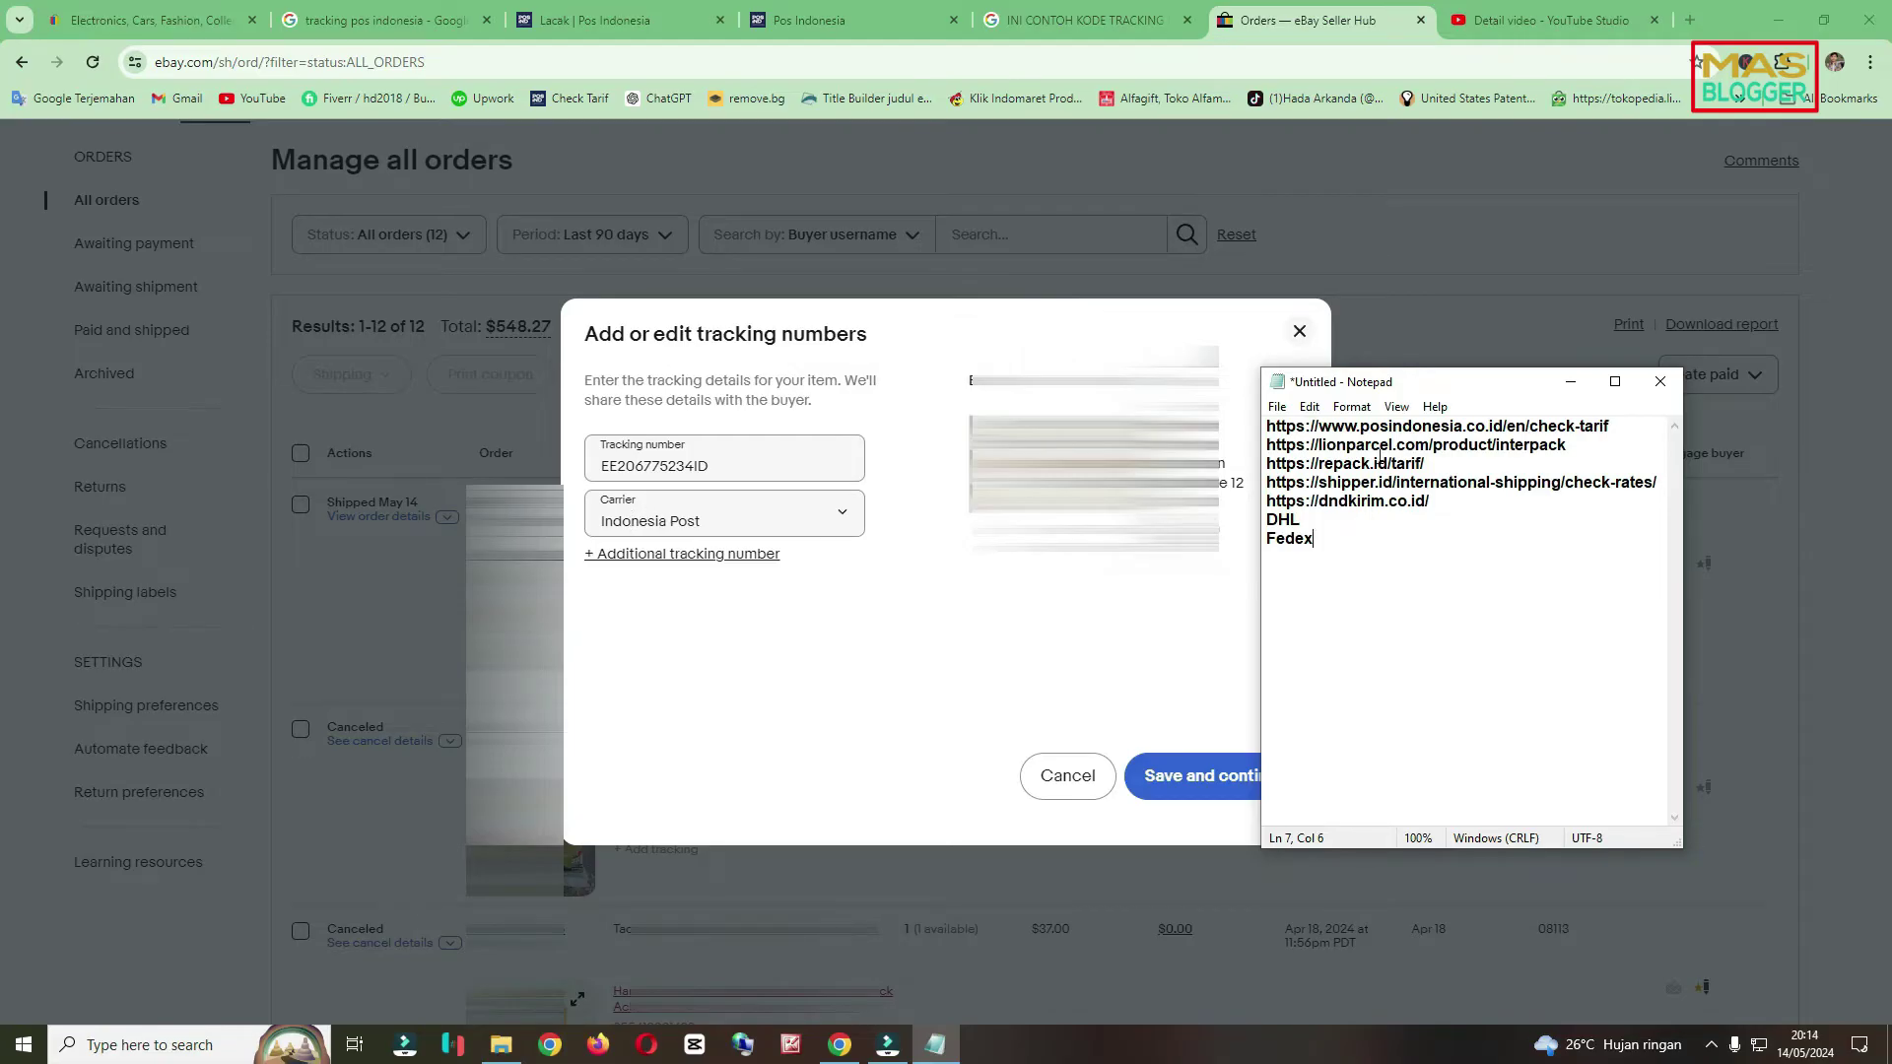
click(767, 520)
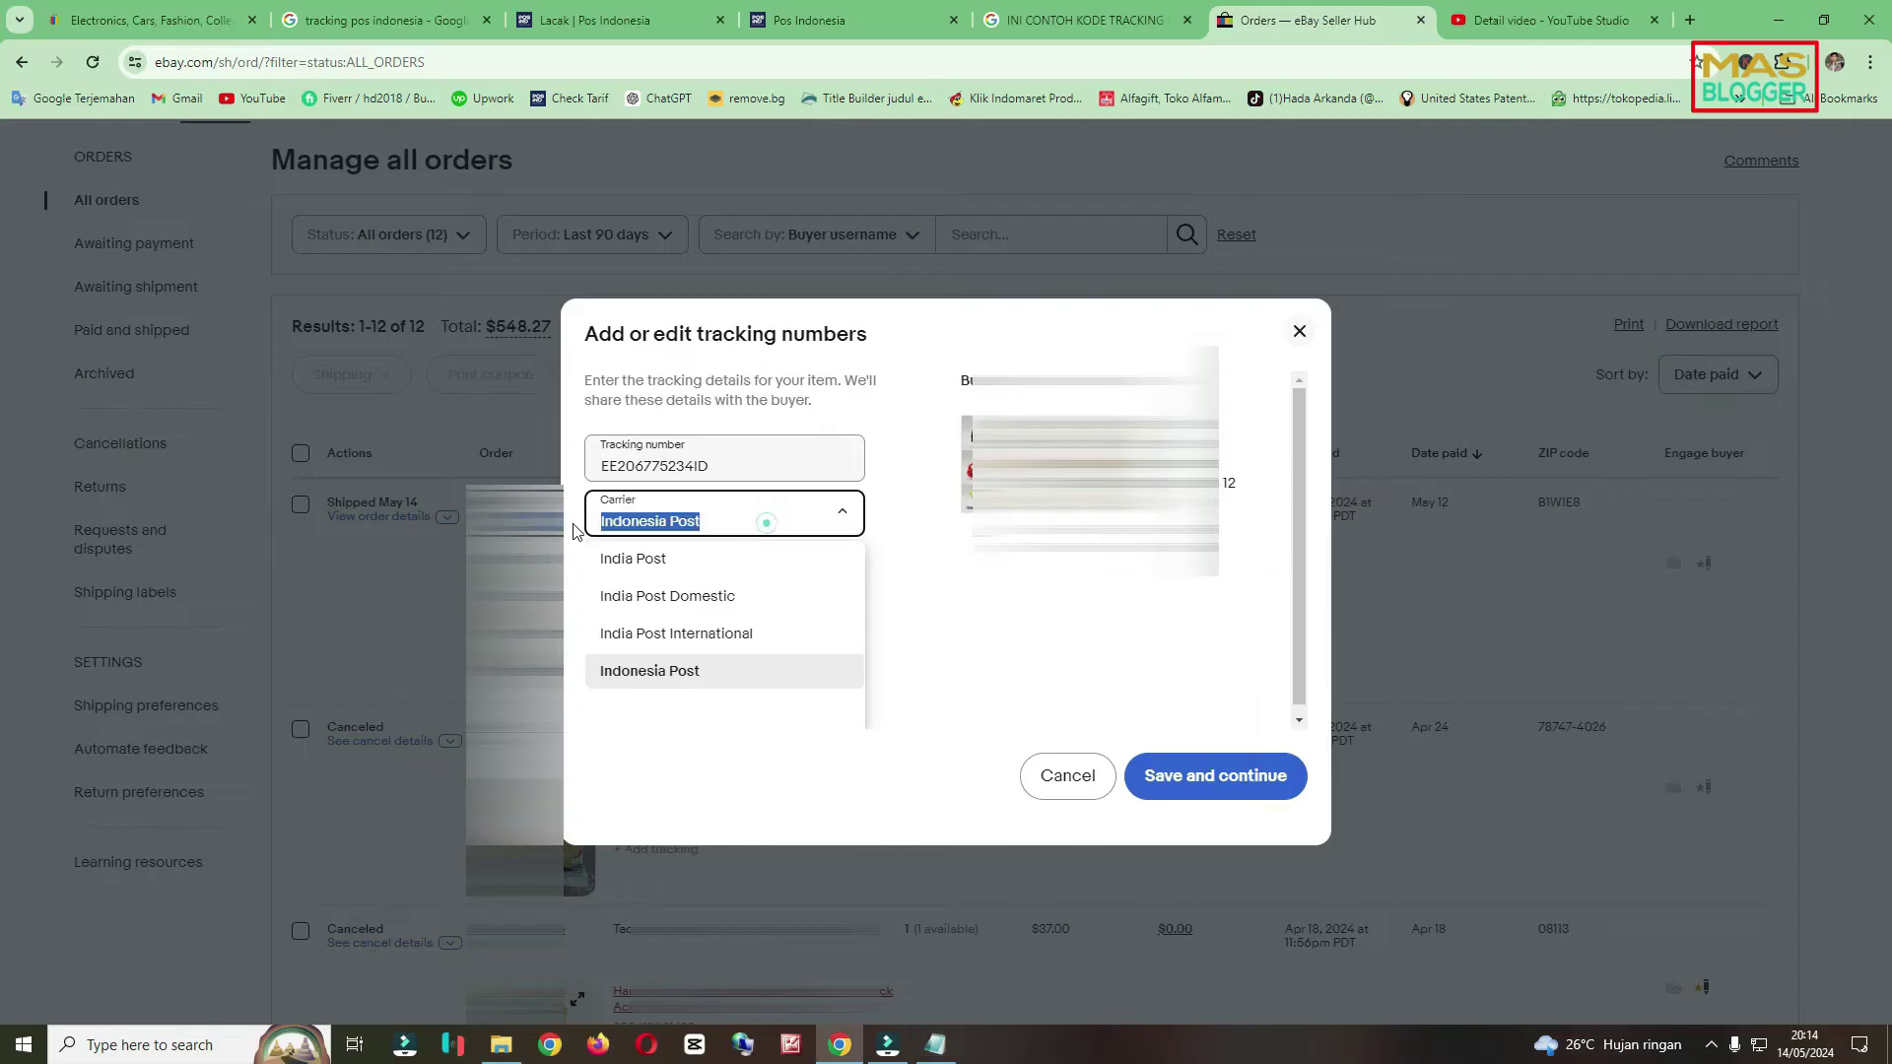
text(LIO)
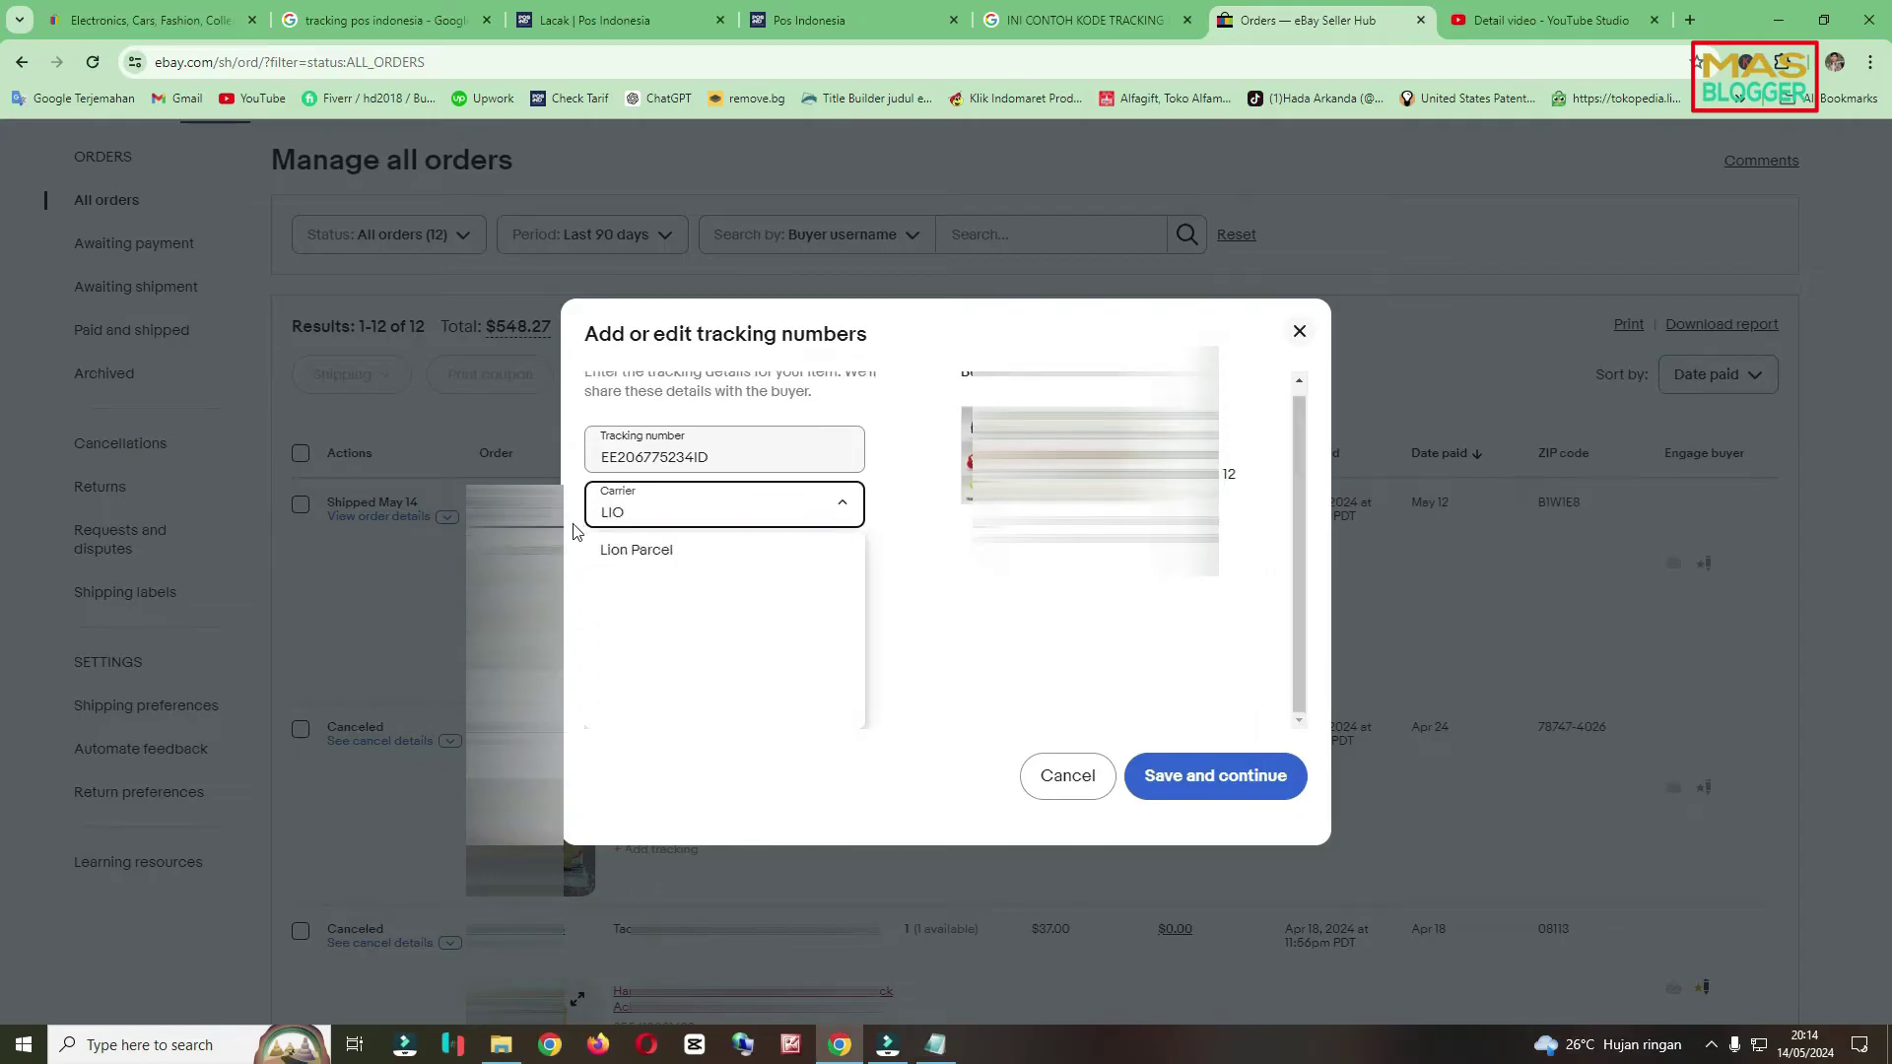
click(683, 555)
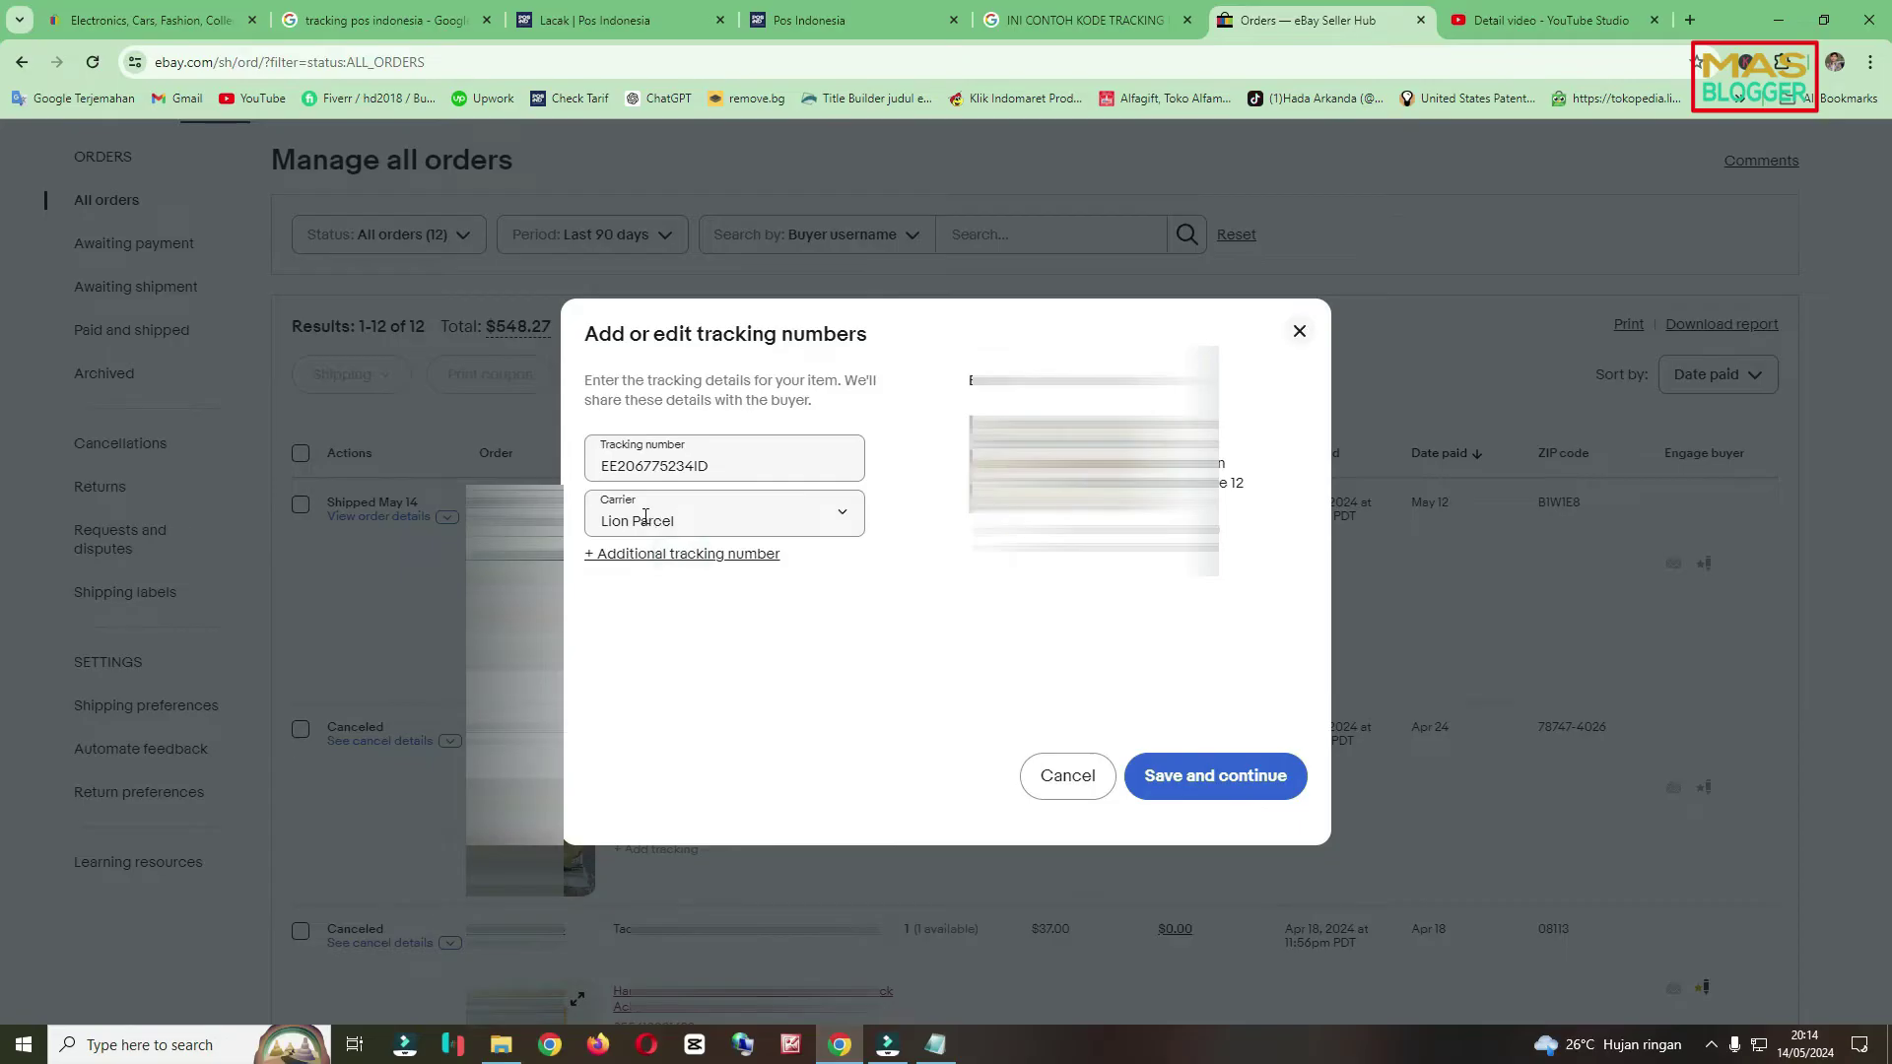
Consult the courier list in Notepad and search the order's carrier options for REPACK.
click(952, 1046)
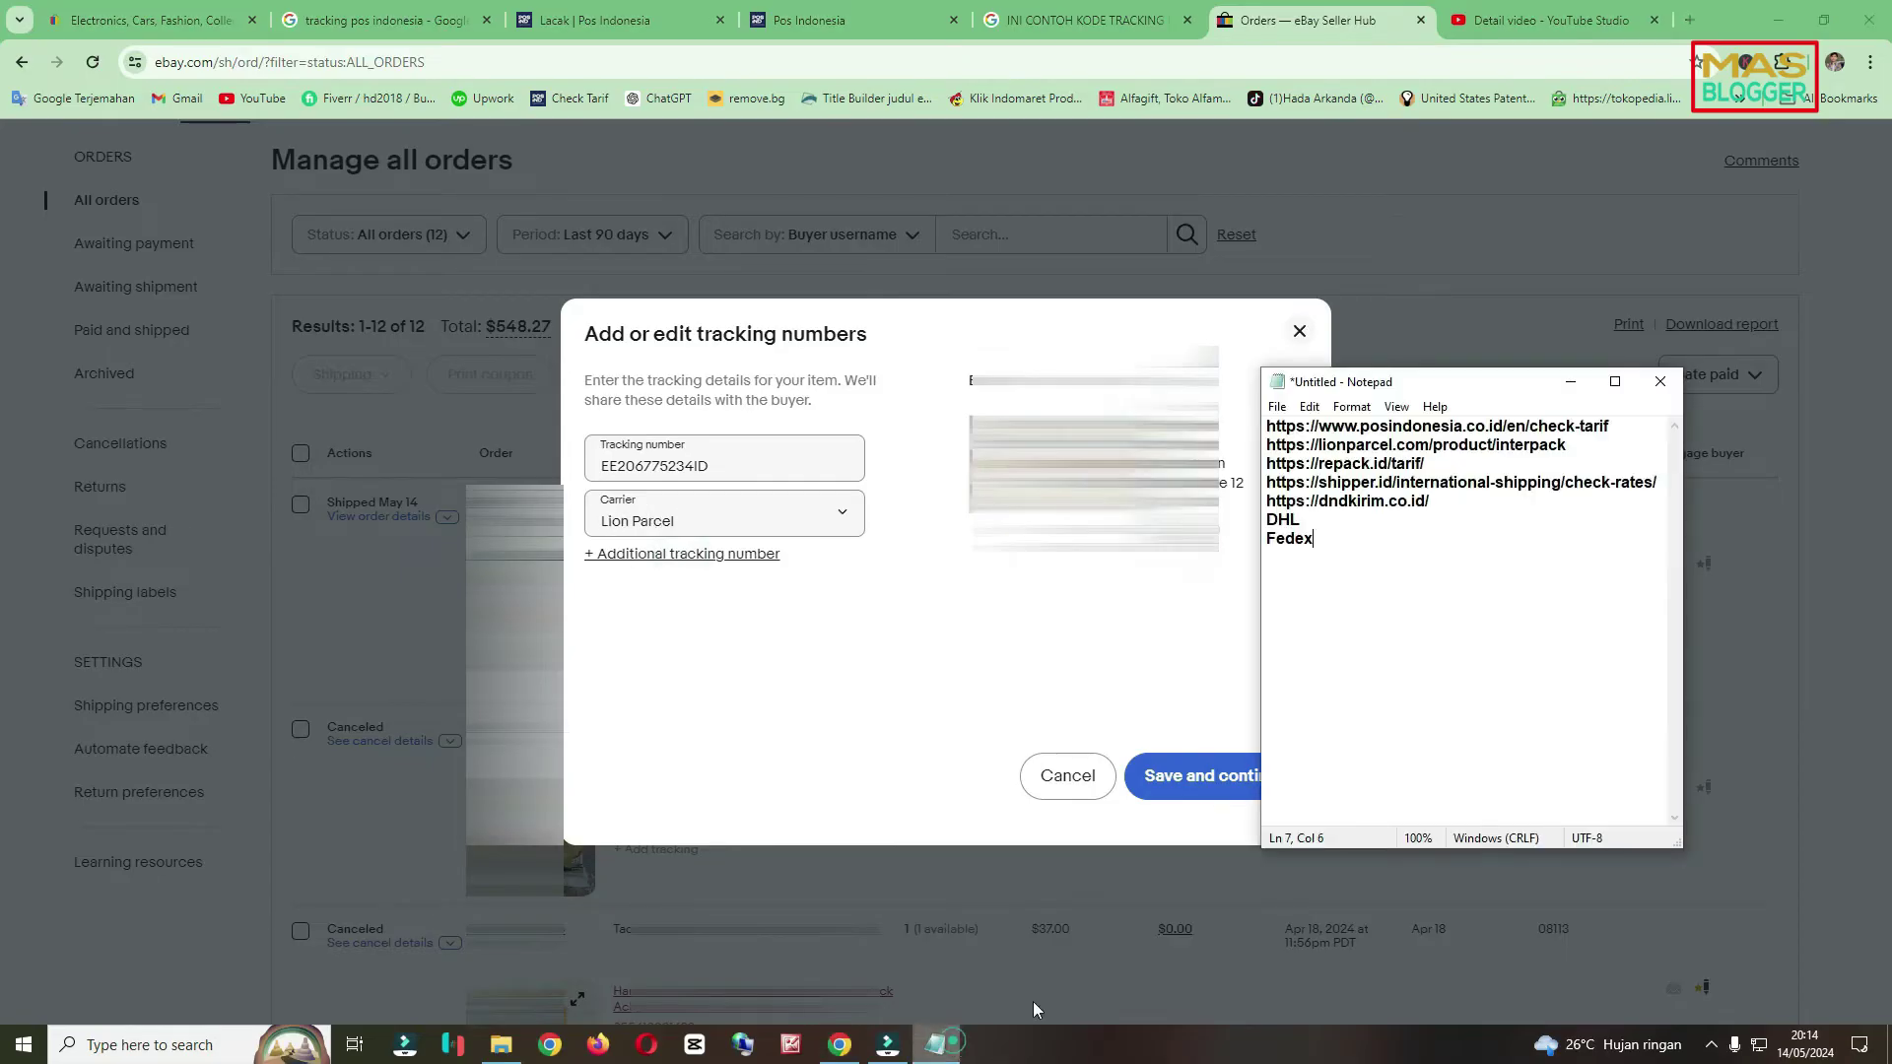
click(698, 526)
triple_click(690, 518)
text(RE)
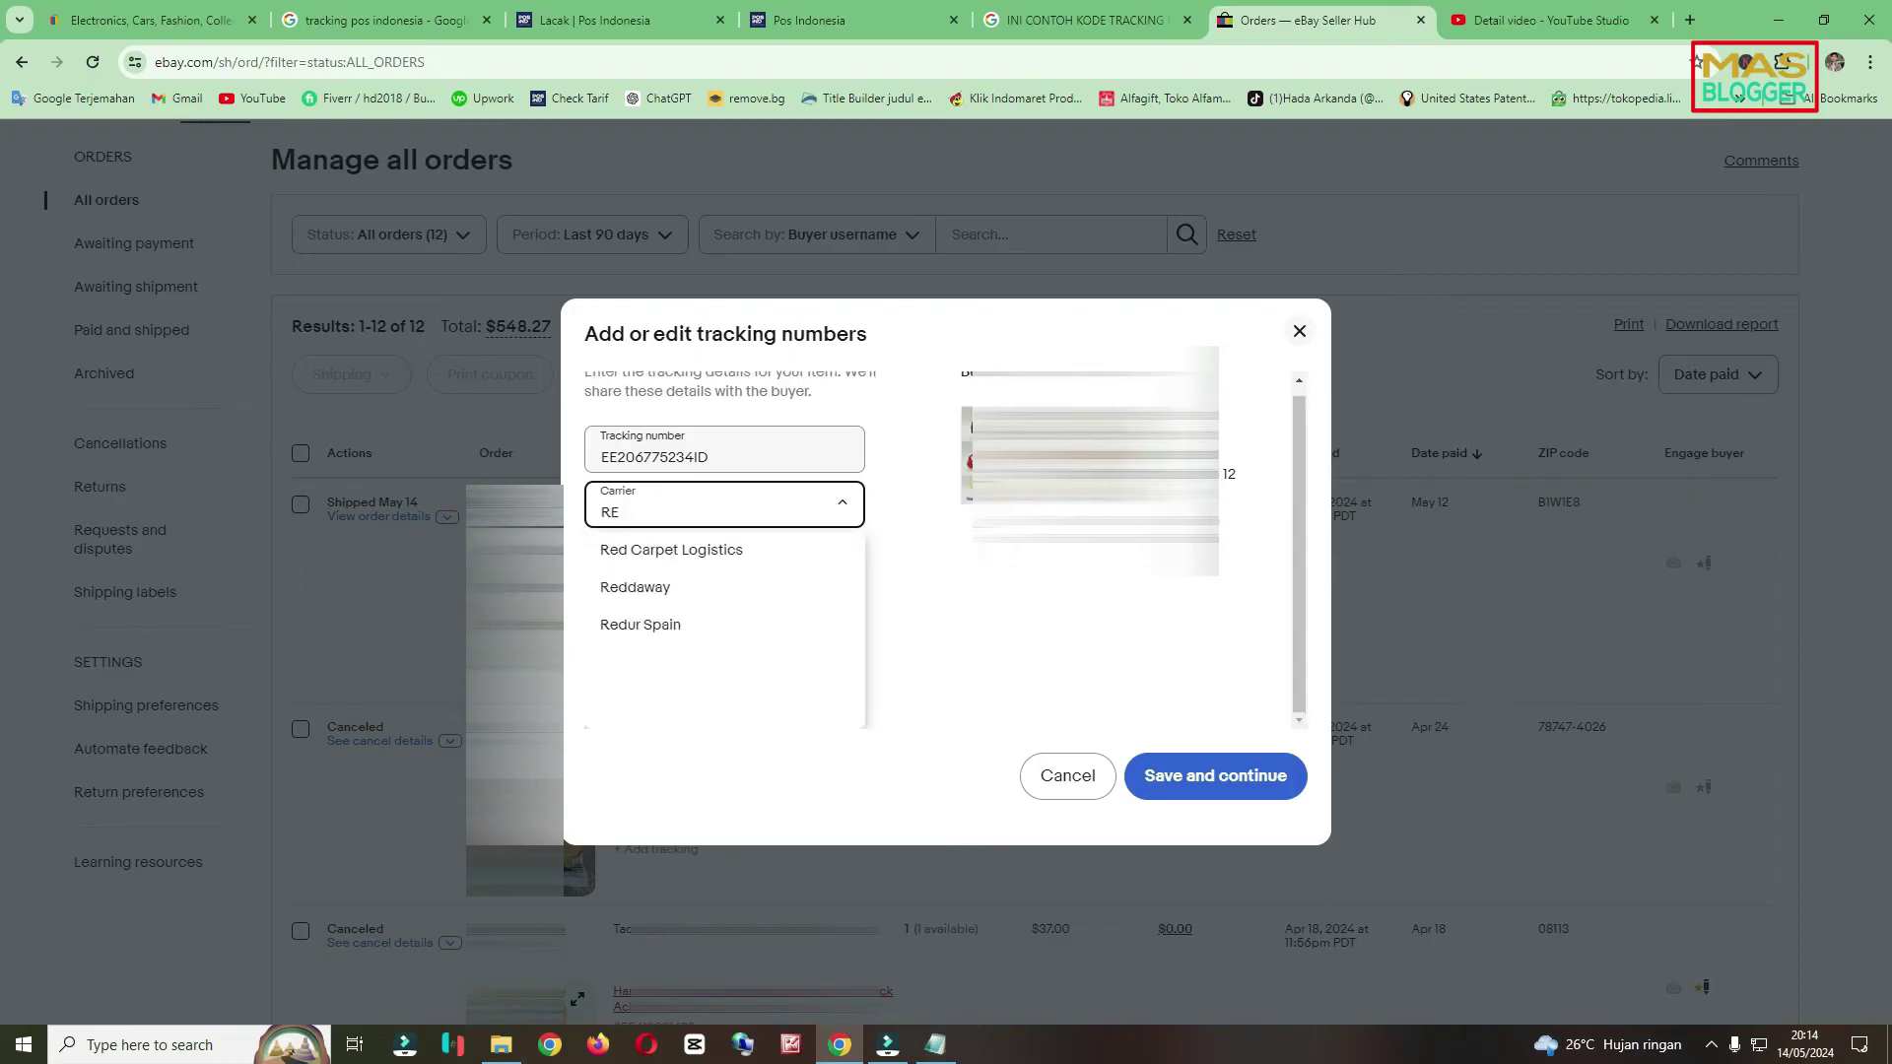
text(P)
key(BackSpace)
text(PACK)
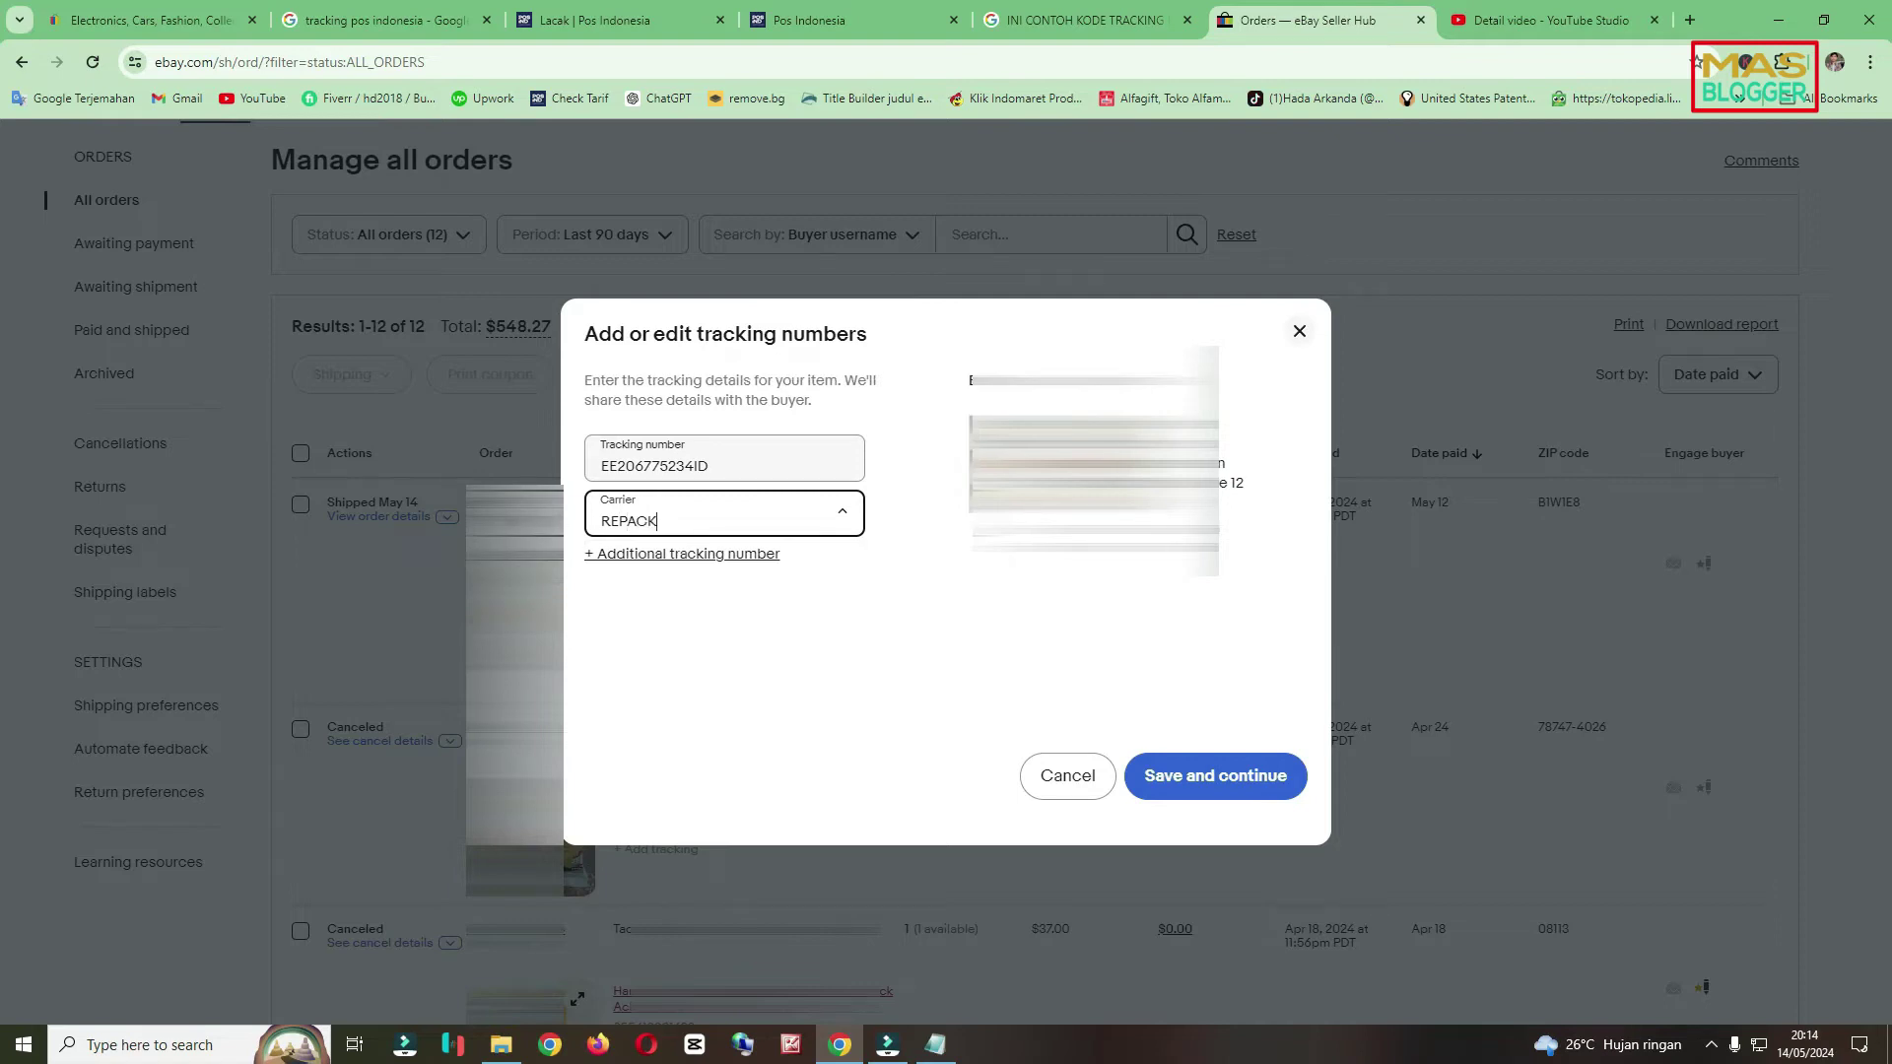
Consult the courier list in Notepad, search the carrier options for SHIPPER and clear the entry.
click(934, 1044)
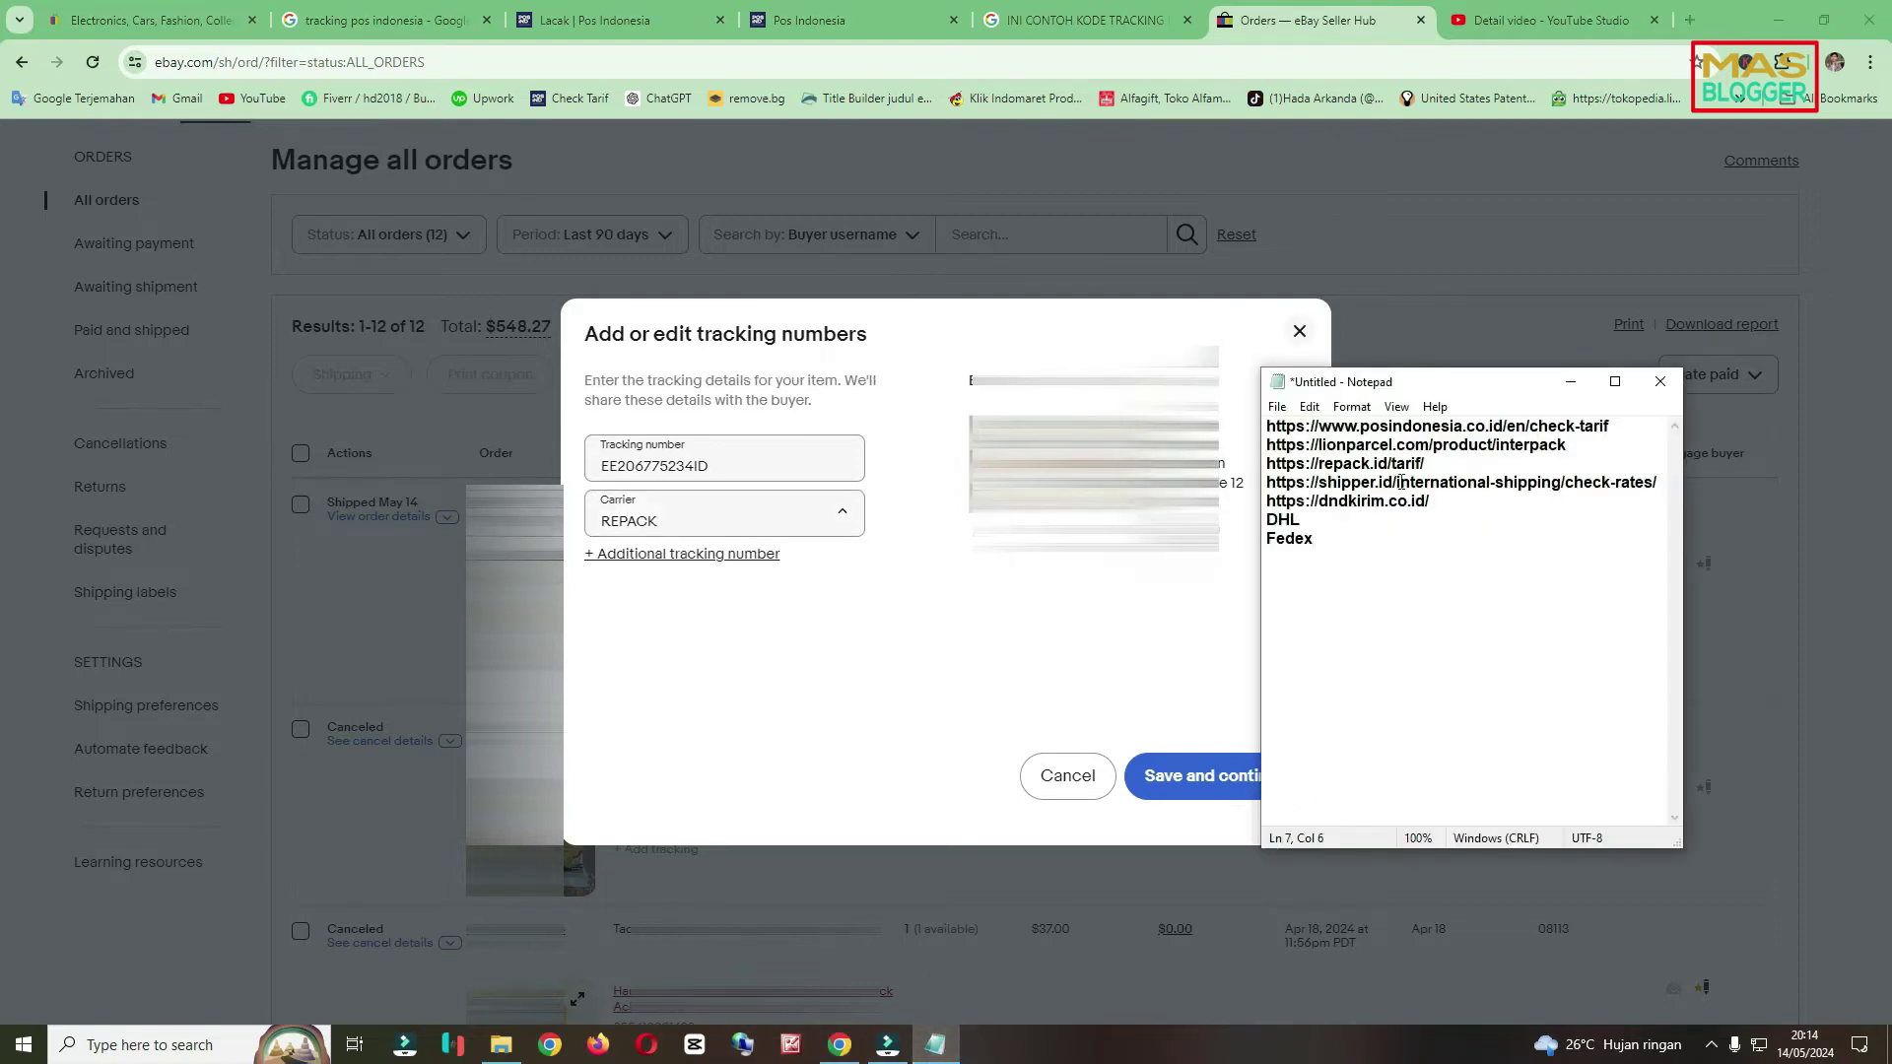
double_click(714, 520)
text(SHI)
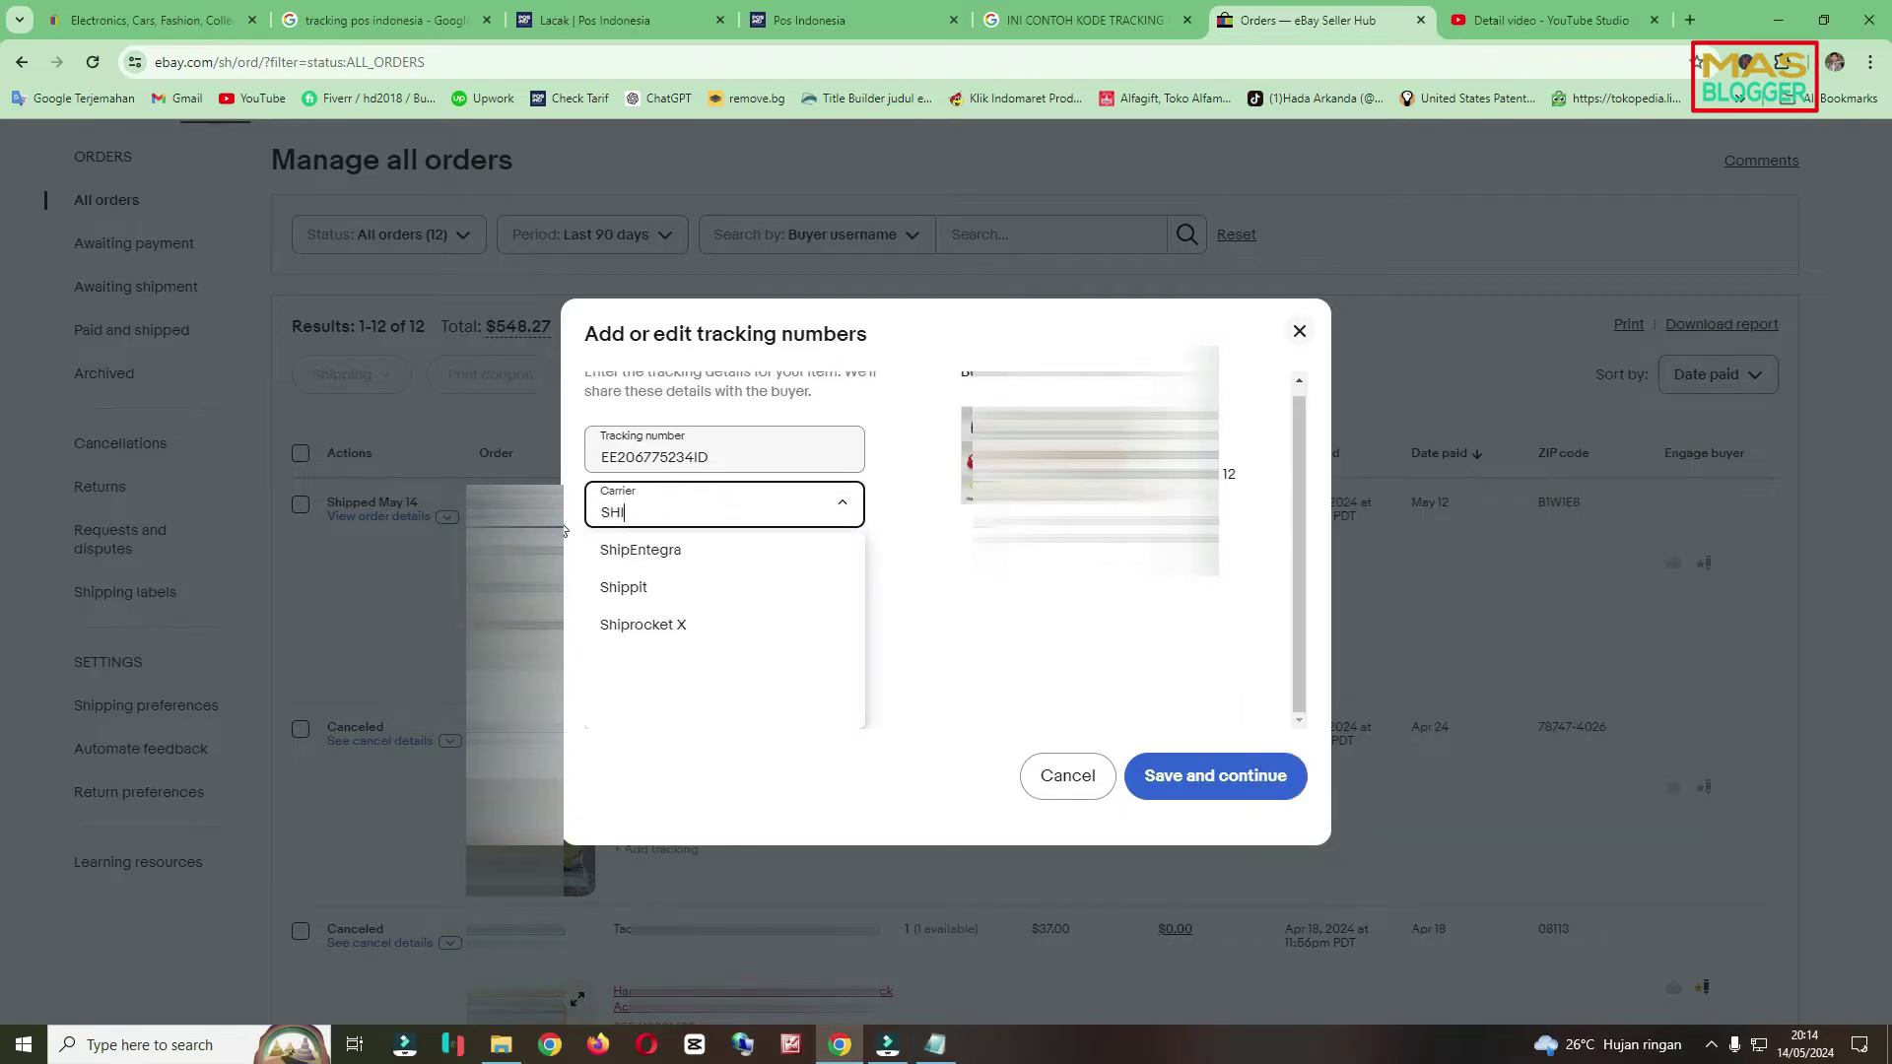
text(PPER)
key(BackSpace)
key(BackSpace)
key(BackSpace)
key(BackSpace)
key(BackSpace)
key(BackSpace)
key(BackSpace)
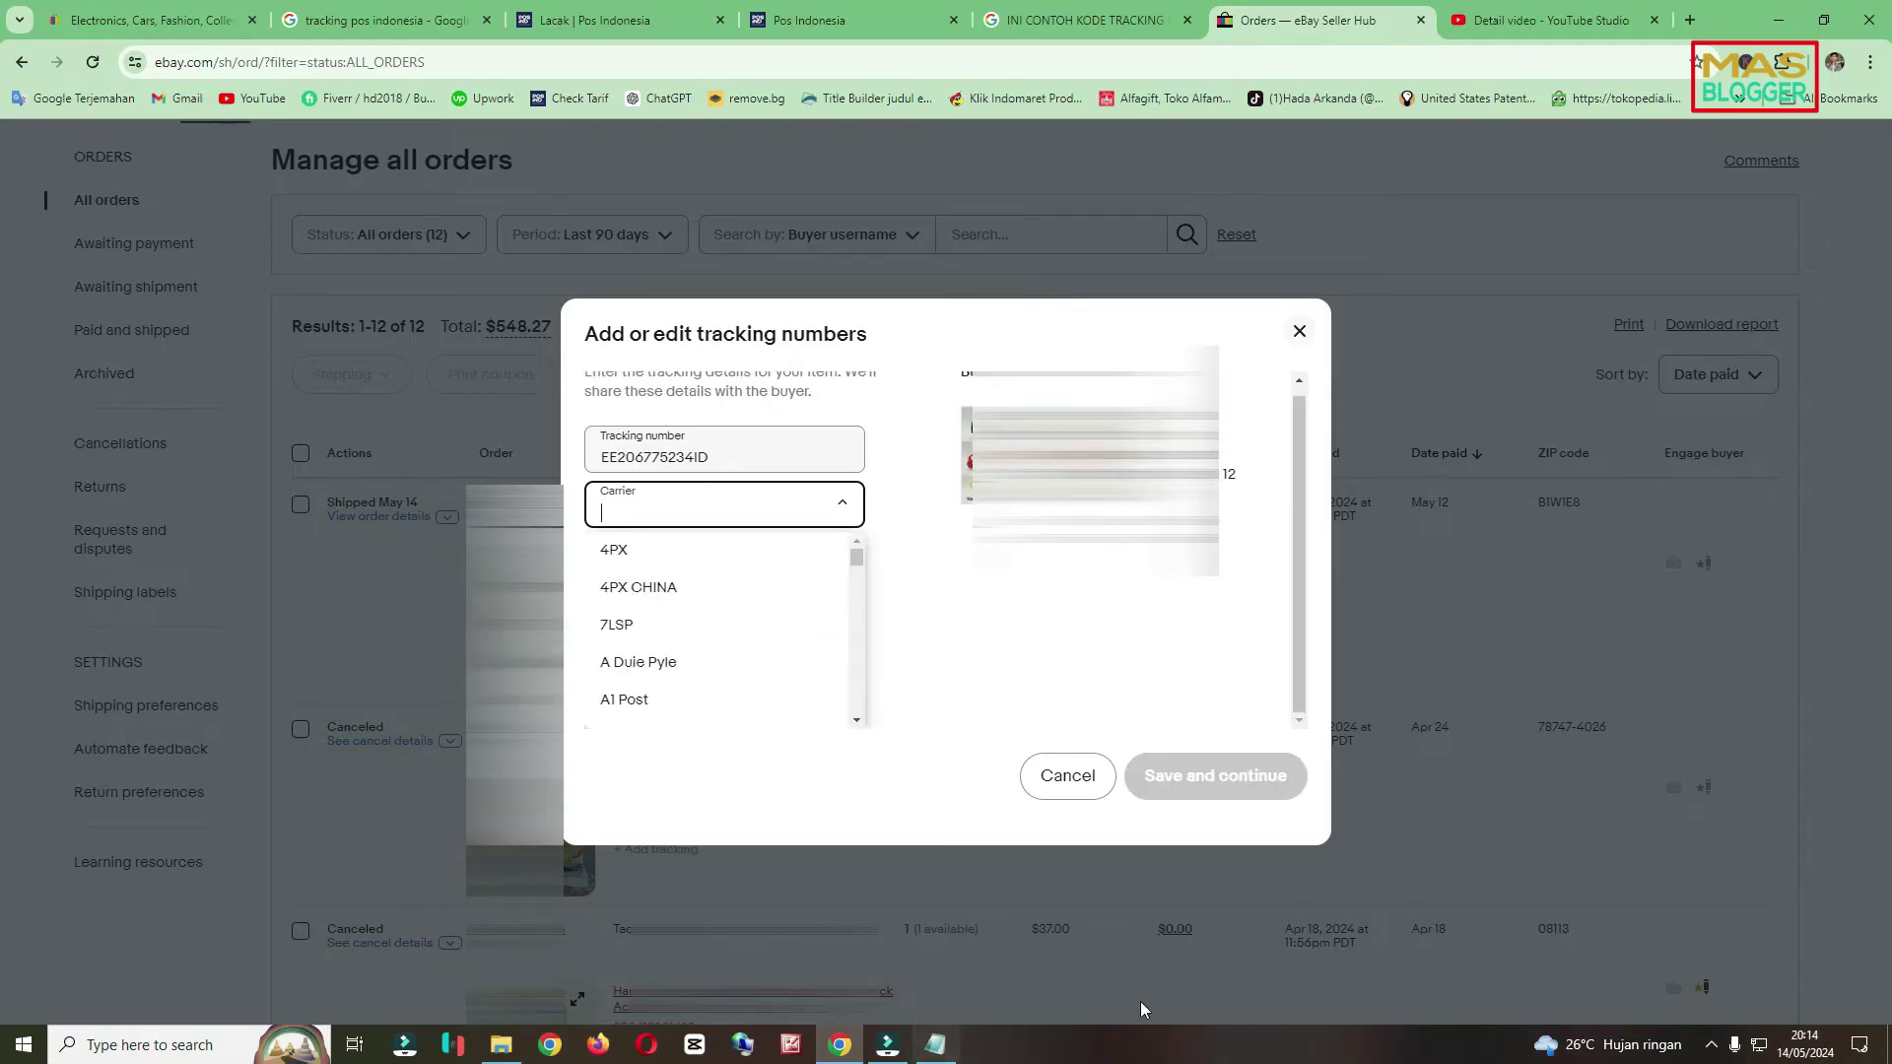
Check the next courier in the Notepad list and search the order's carrier options for DNDKIRIM.
click(935, 1043)
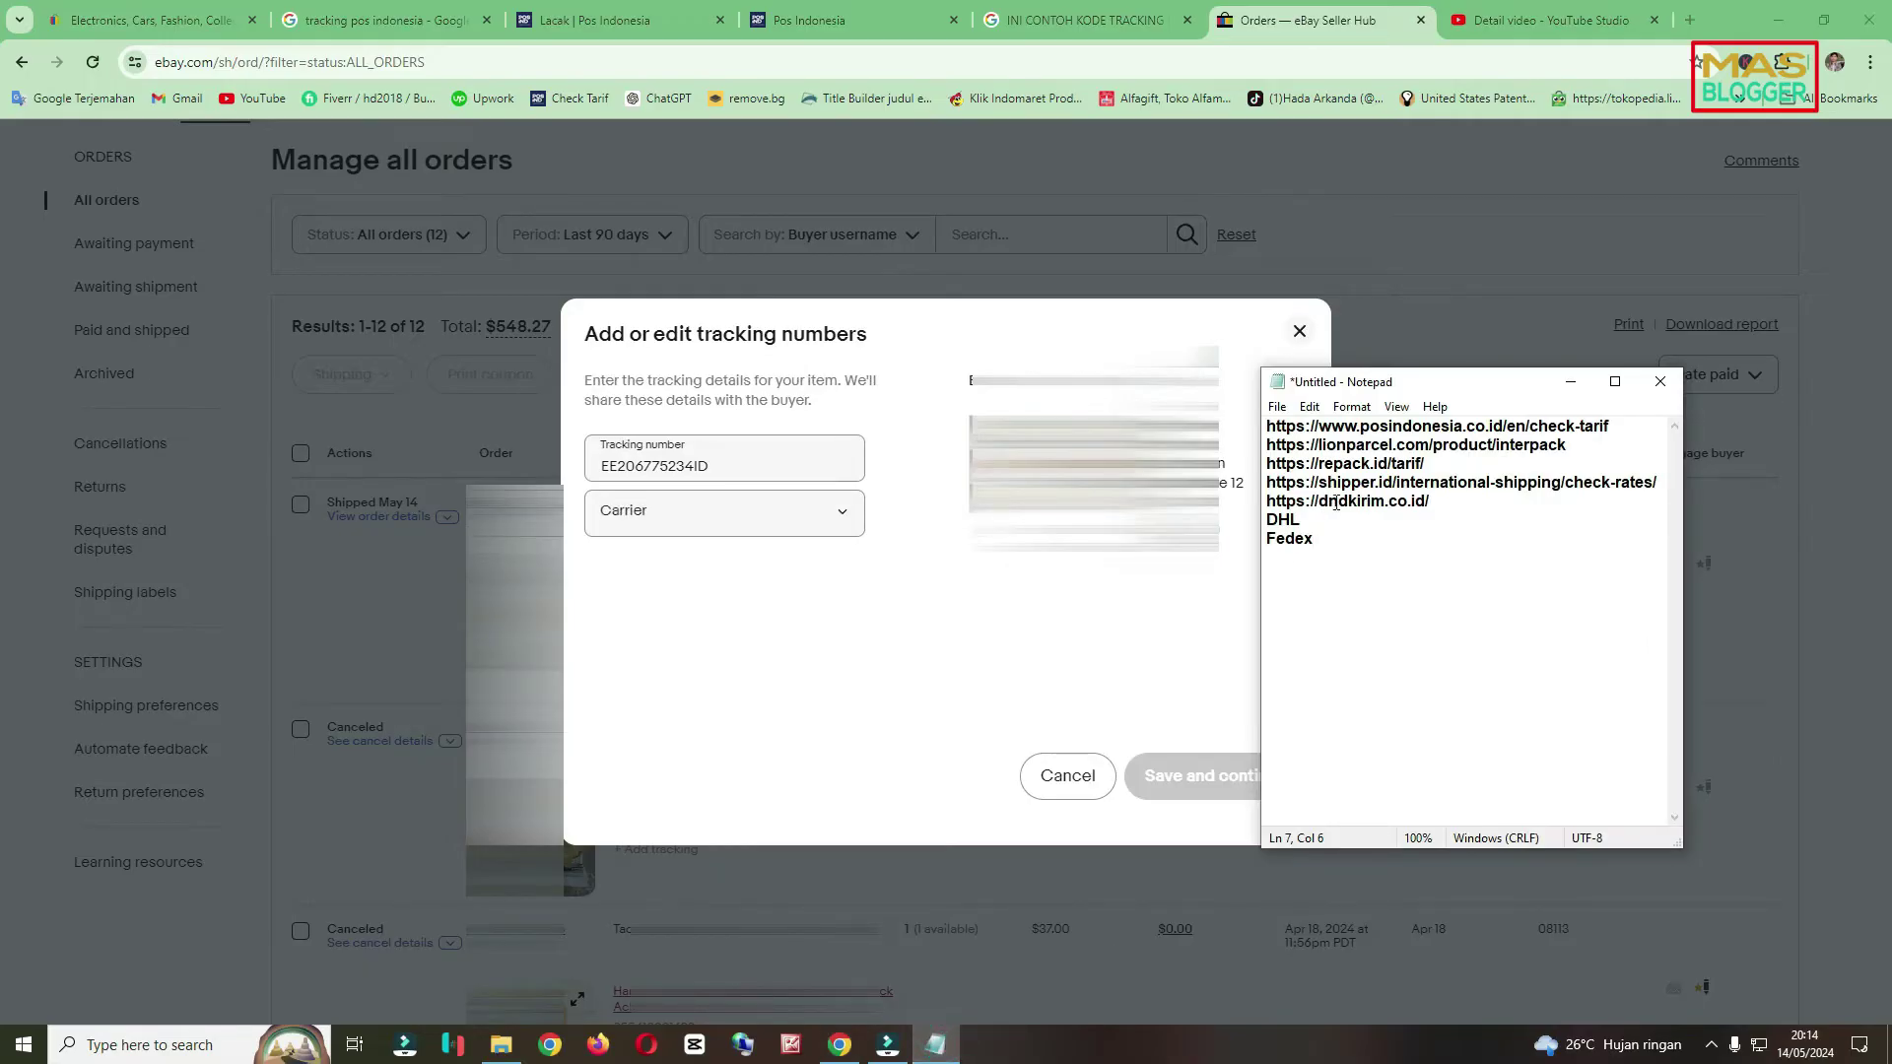
click(678, 517)
text(DND)
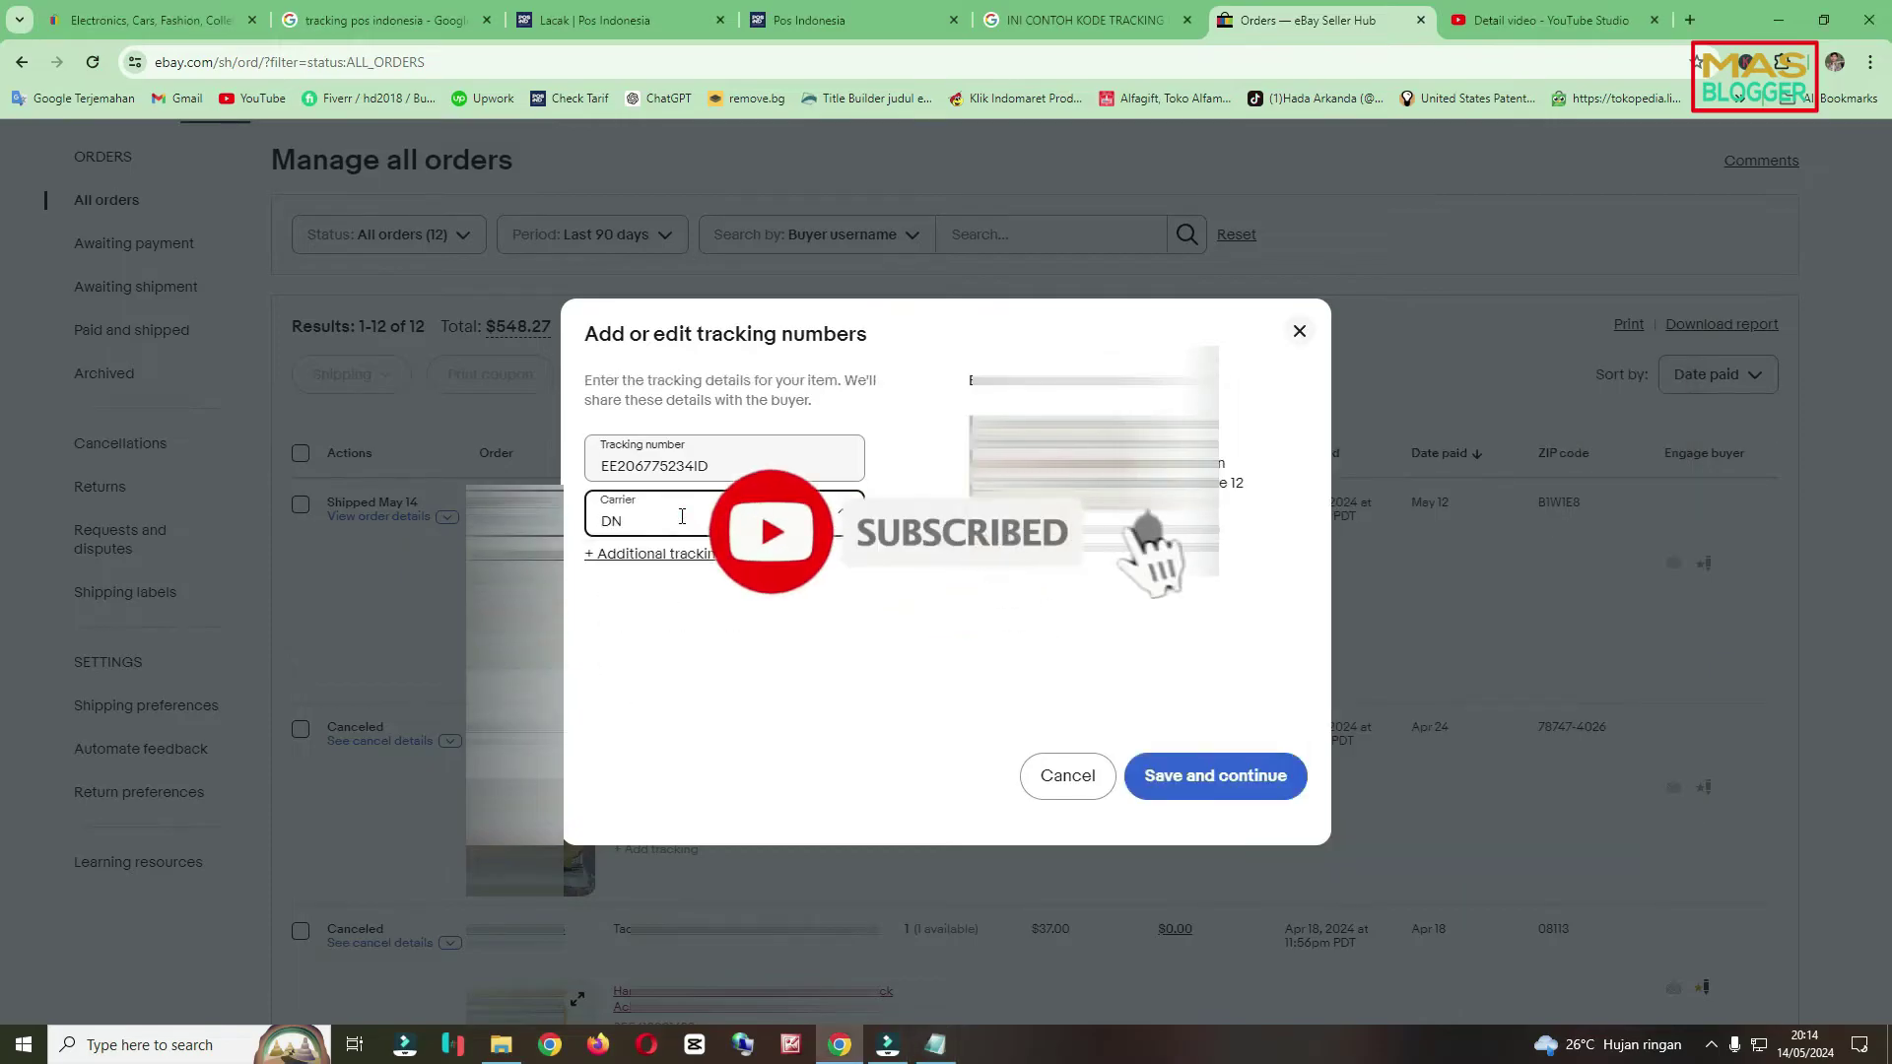
text(KIRIM)
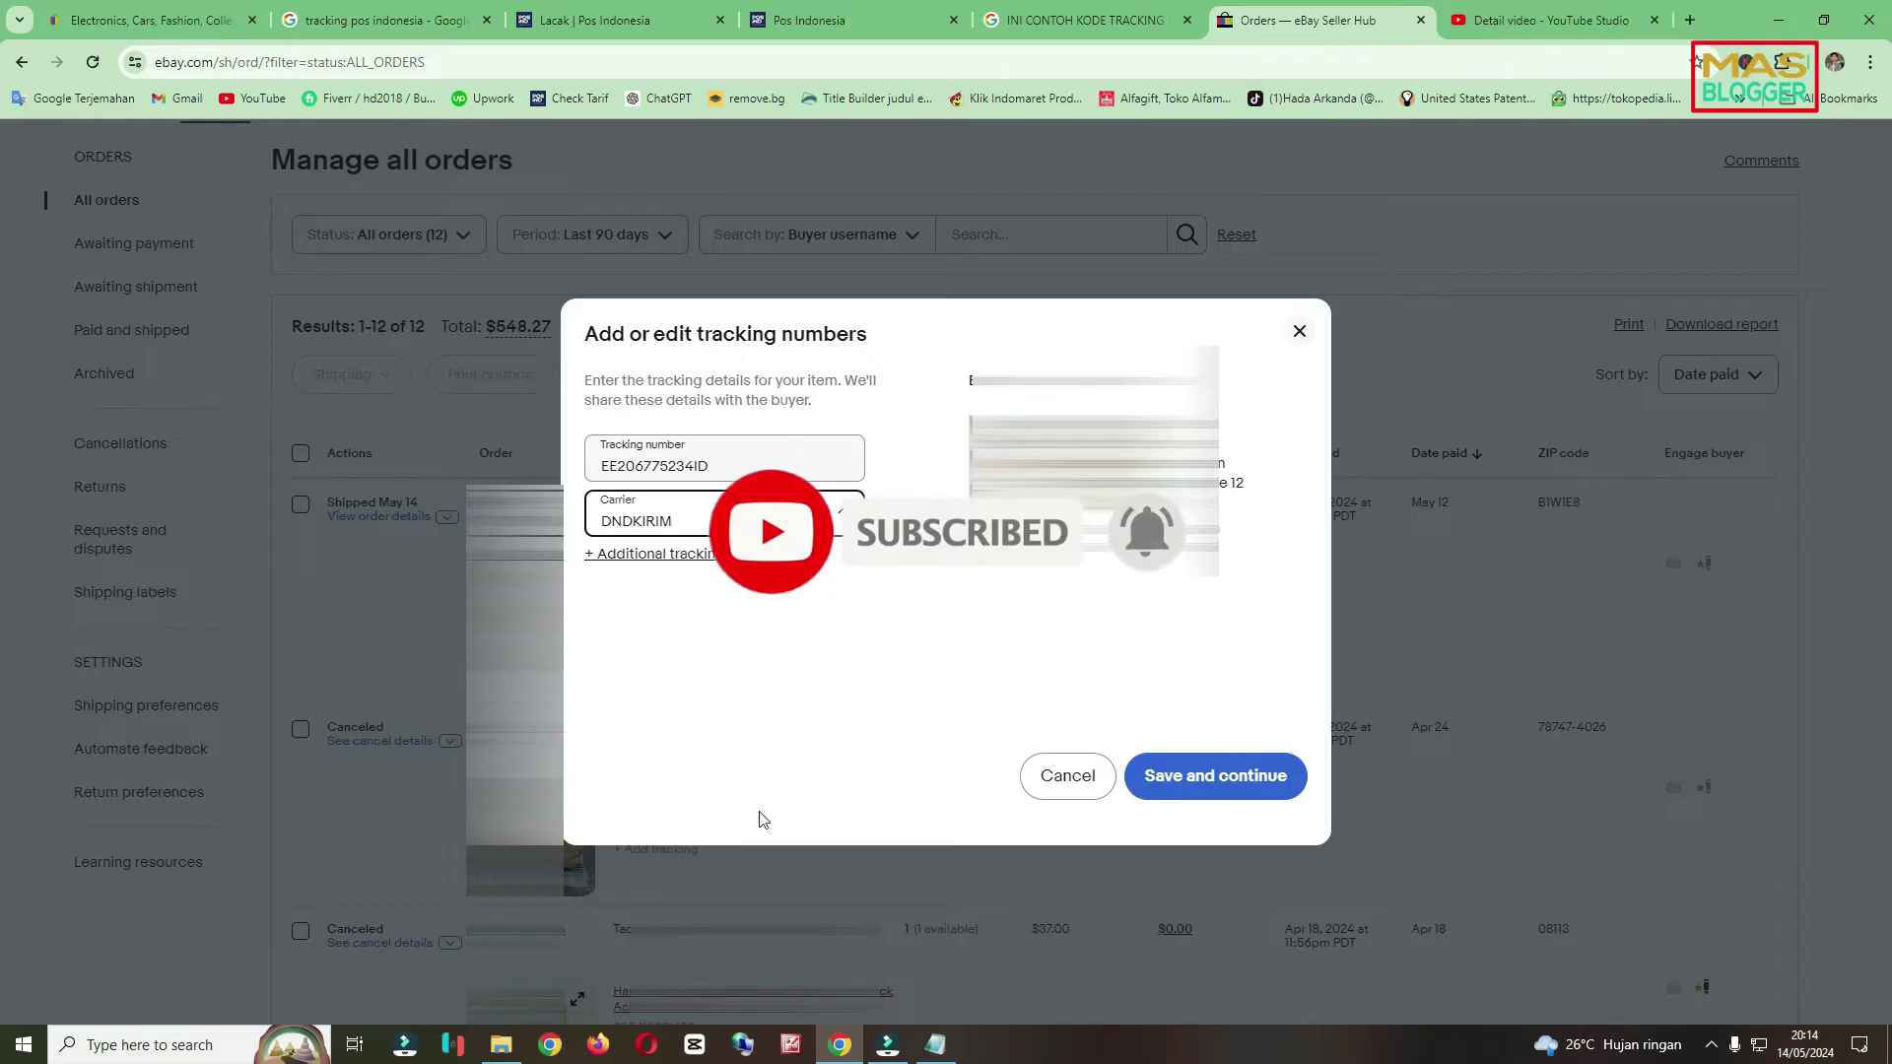
Consult the courier list in Notepad and replace the carrier entry with DHL to list its services.
click(935, 1045)
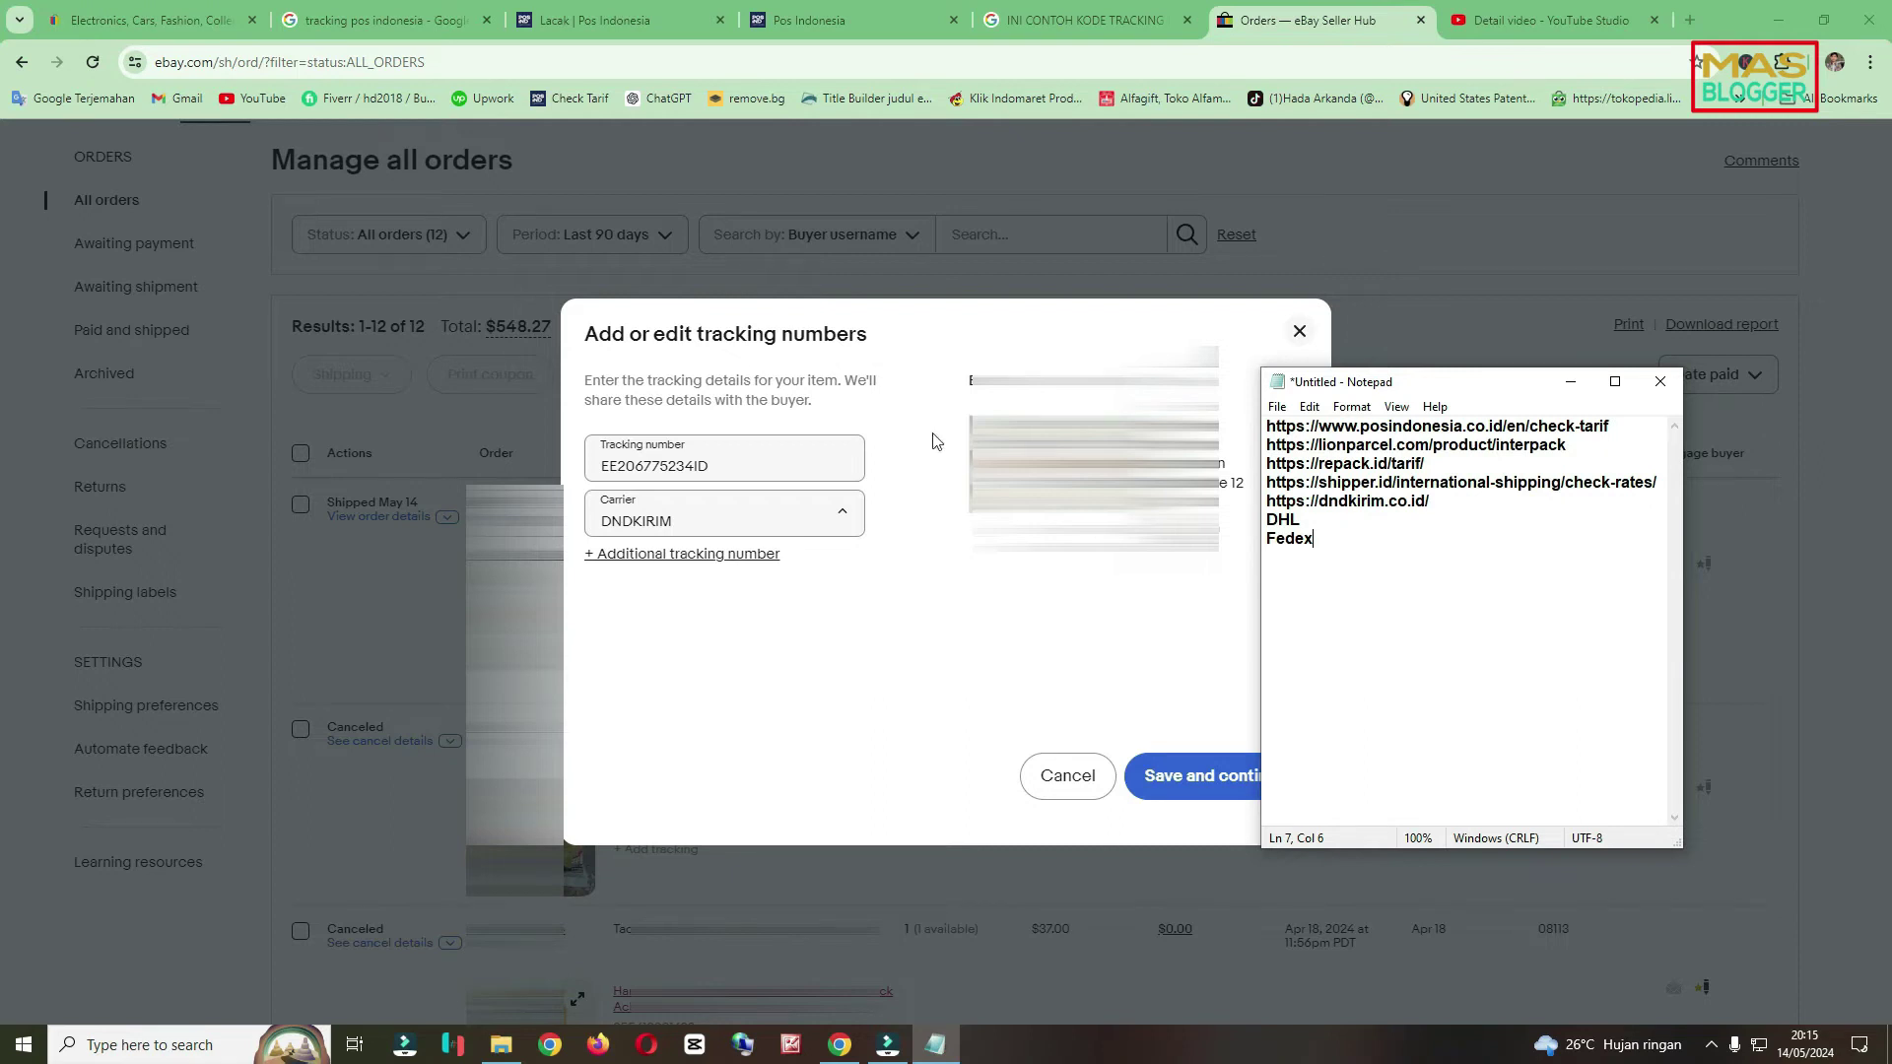
click(691, 514)
text(DHL)
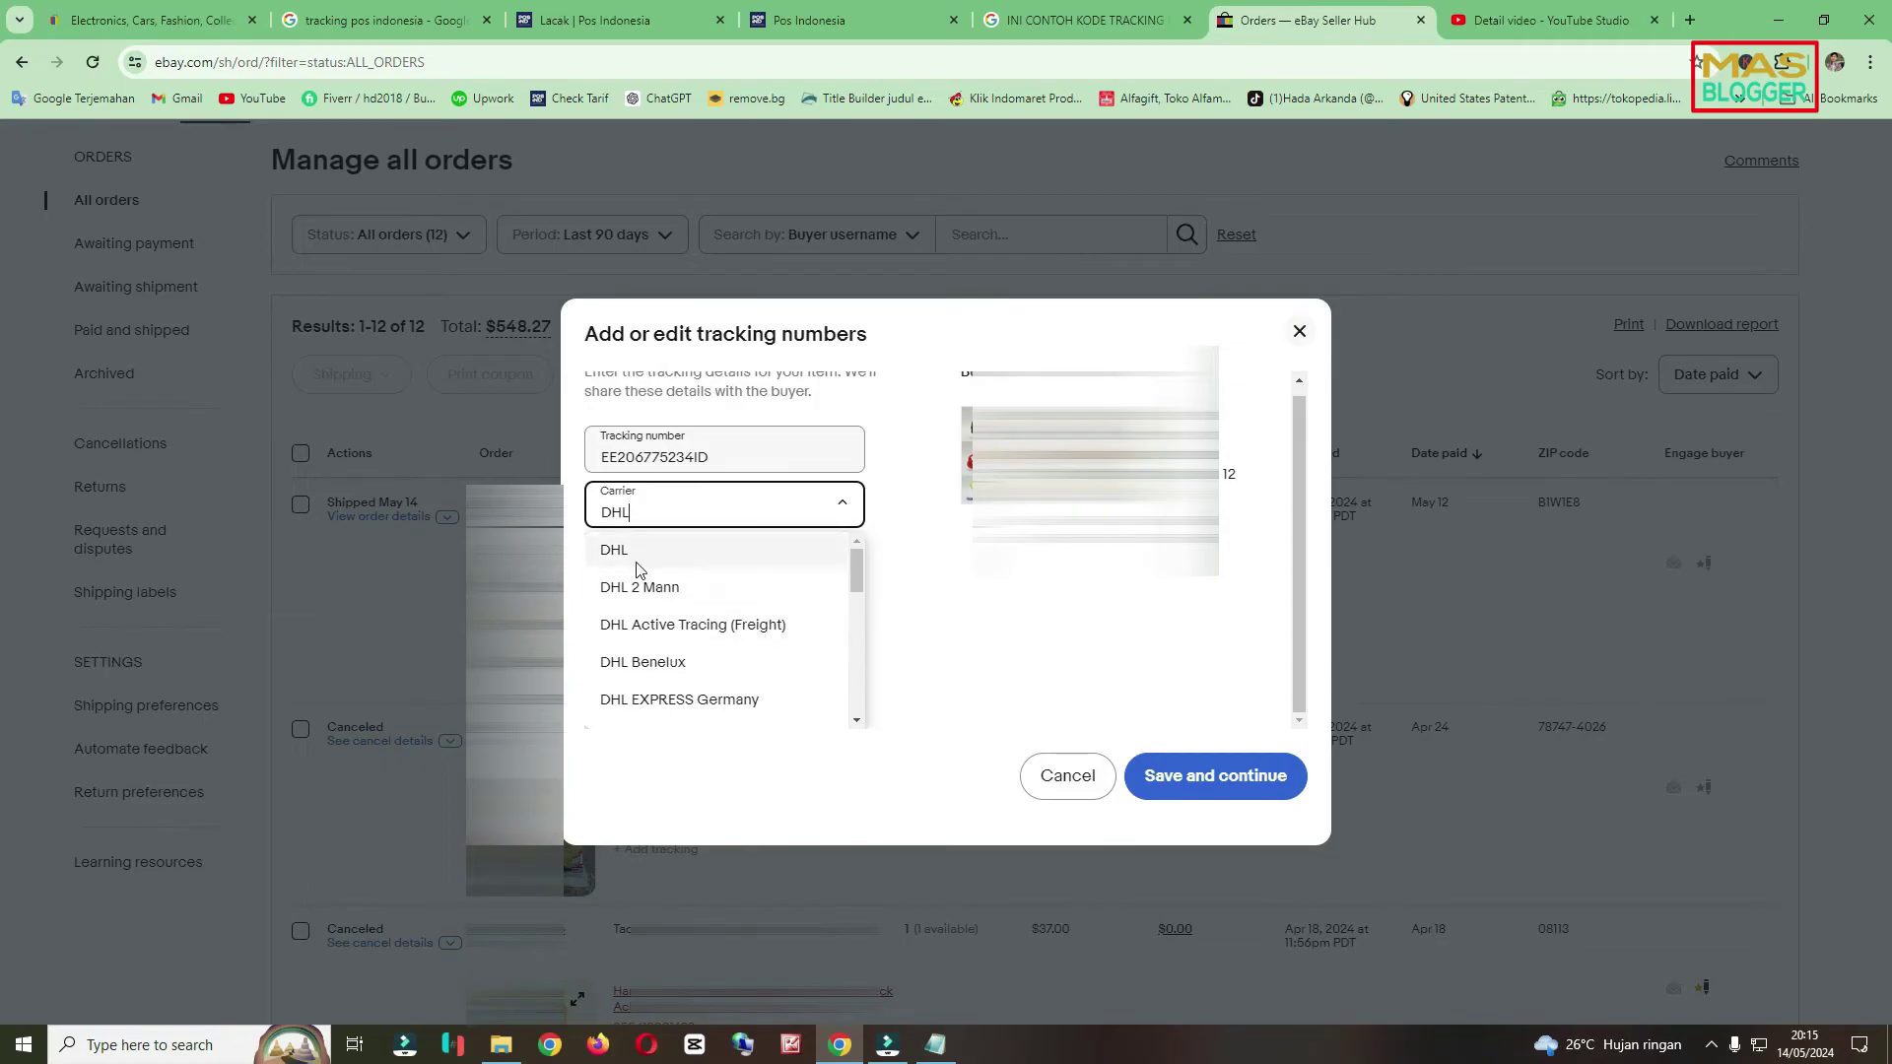
Check the courier list in the YouTube Studio video description and pick DHL Active Tracing (Freight) as the eBay order's carrier.
click(1542, 20)
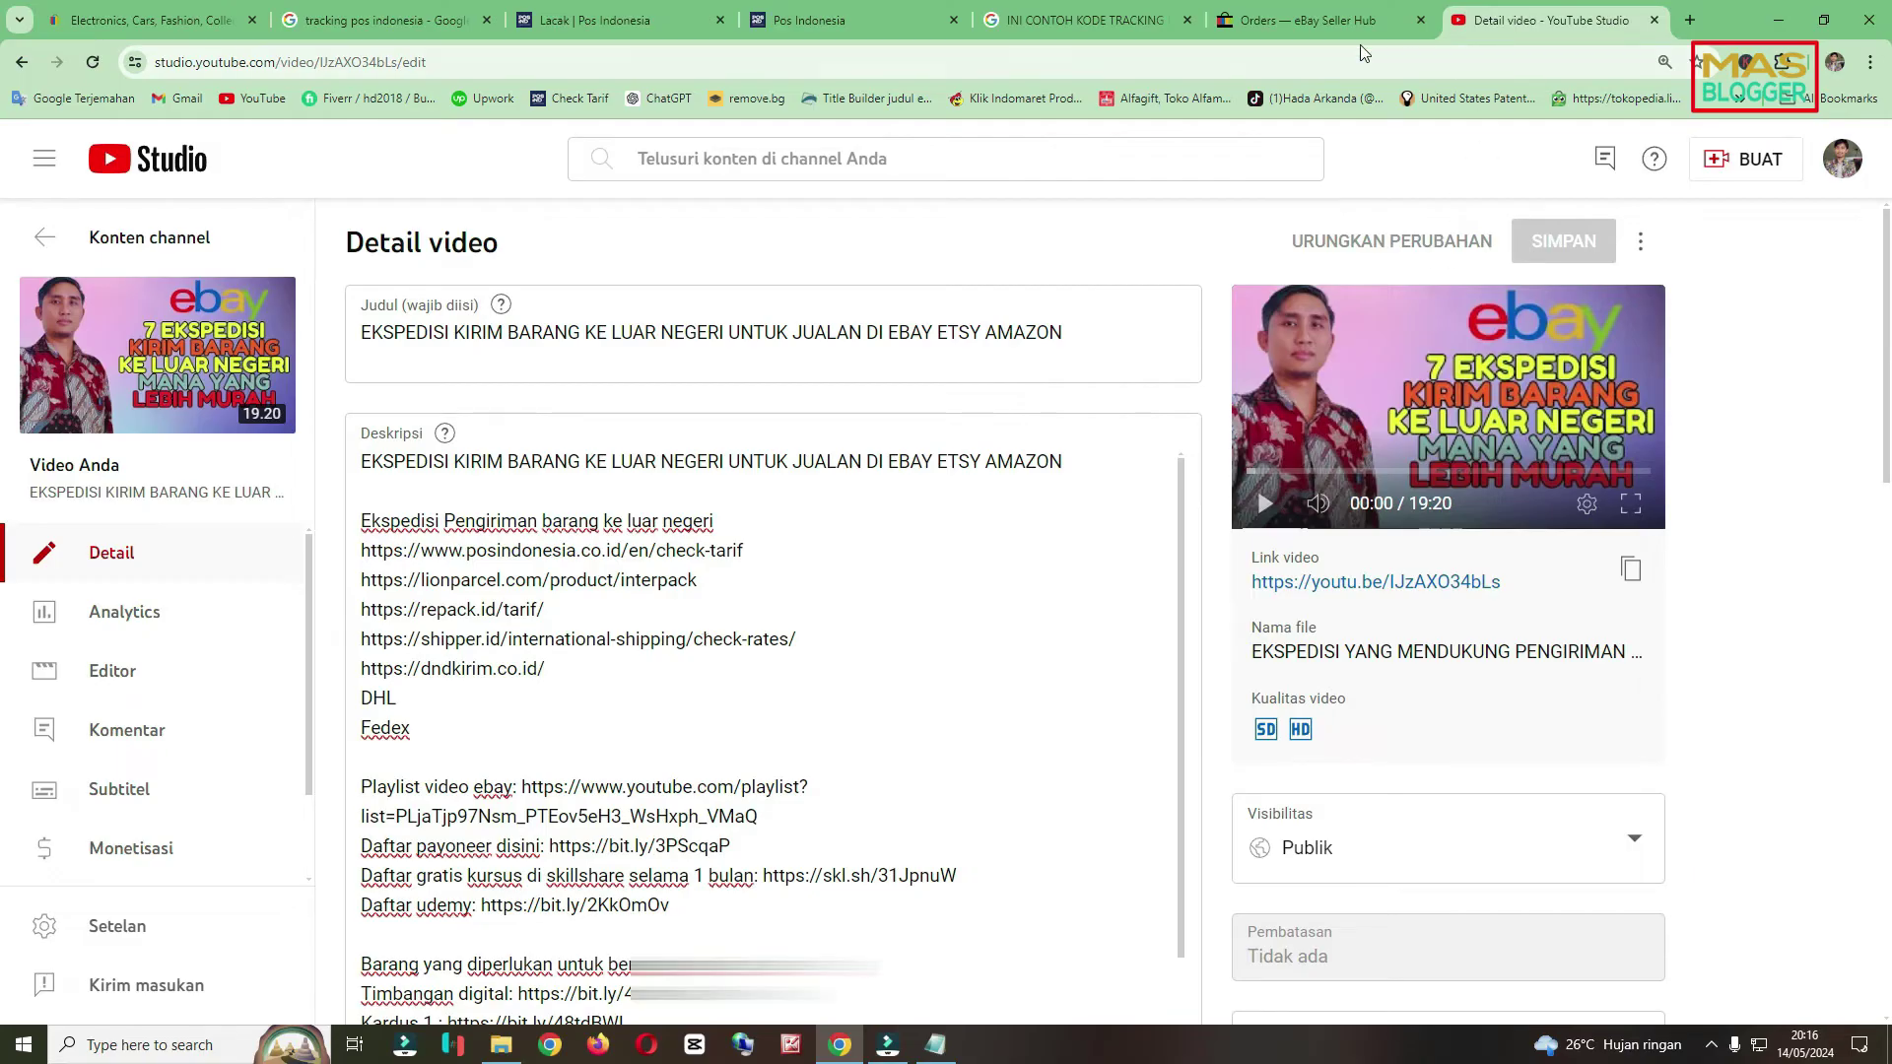
click(1280, 20)
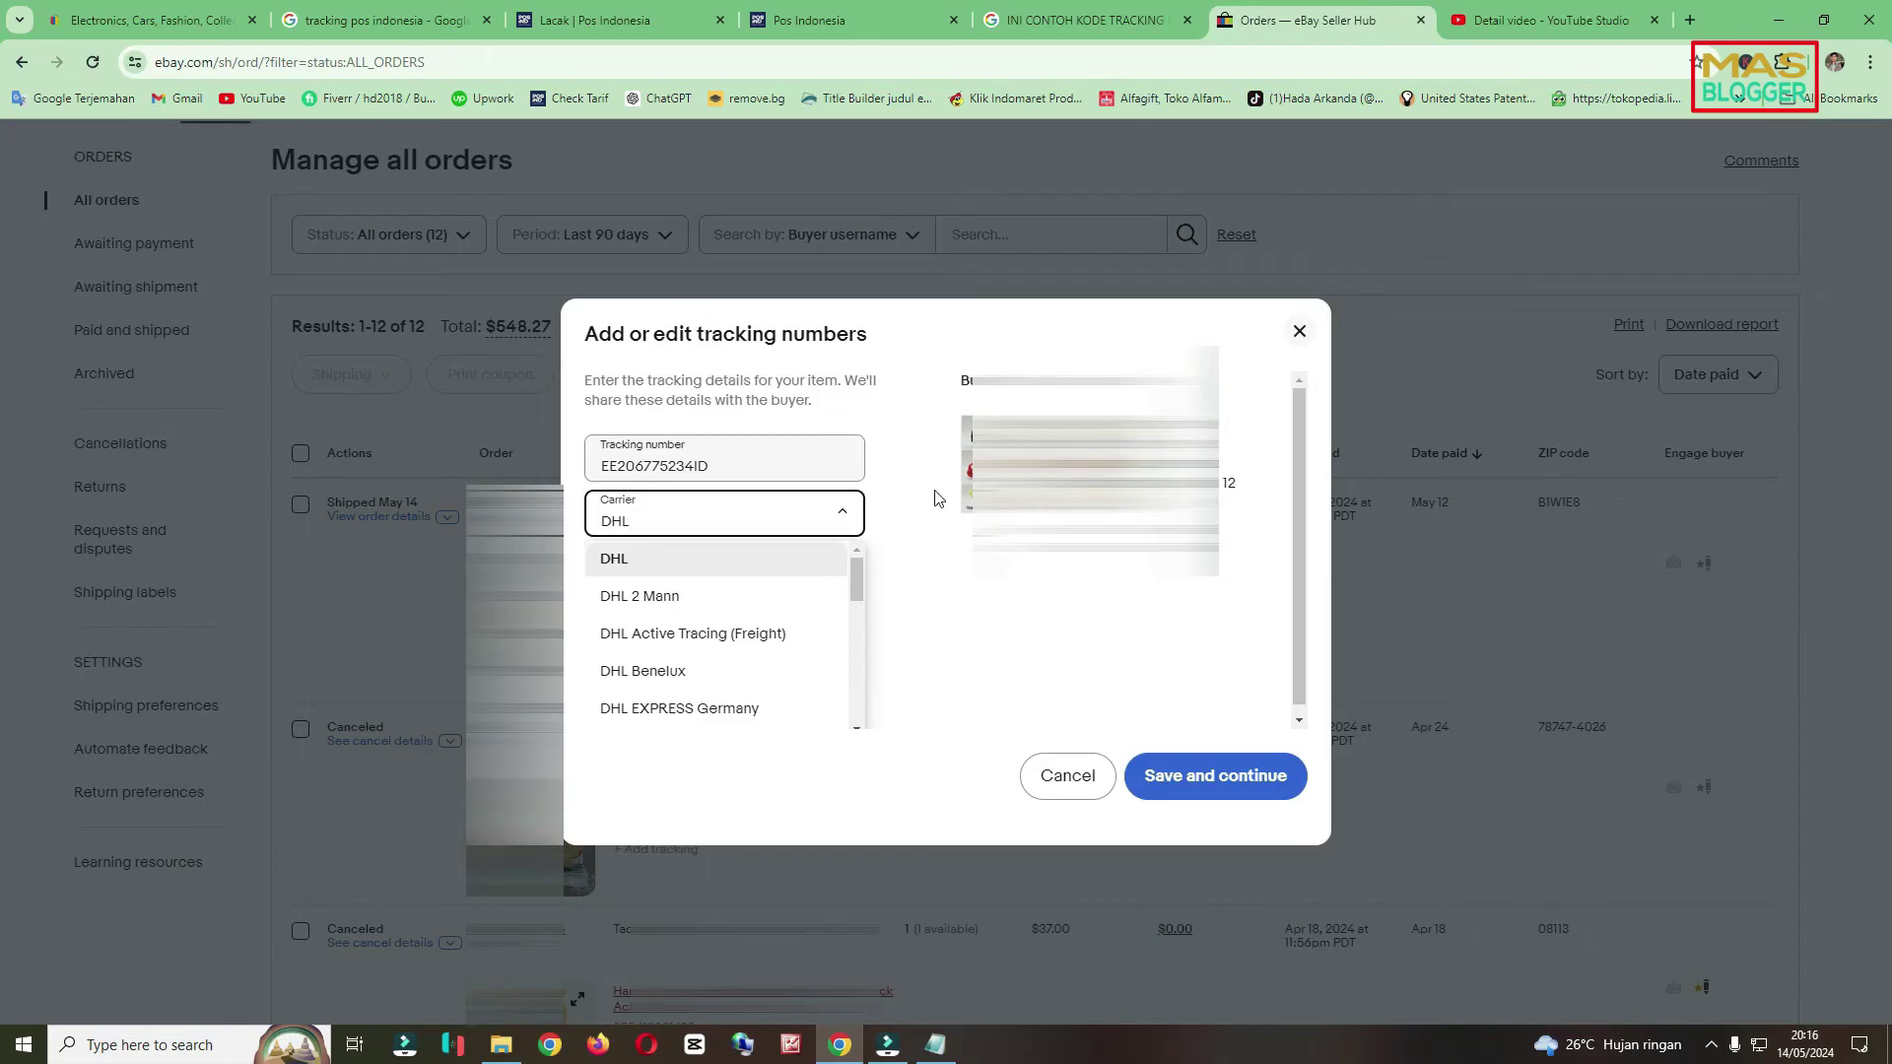
key(Down)
key(Down)
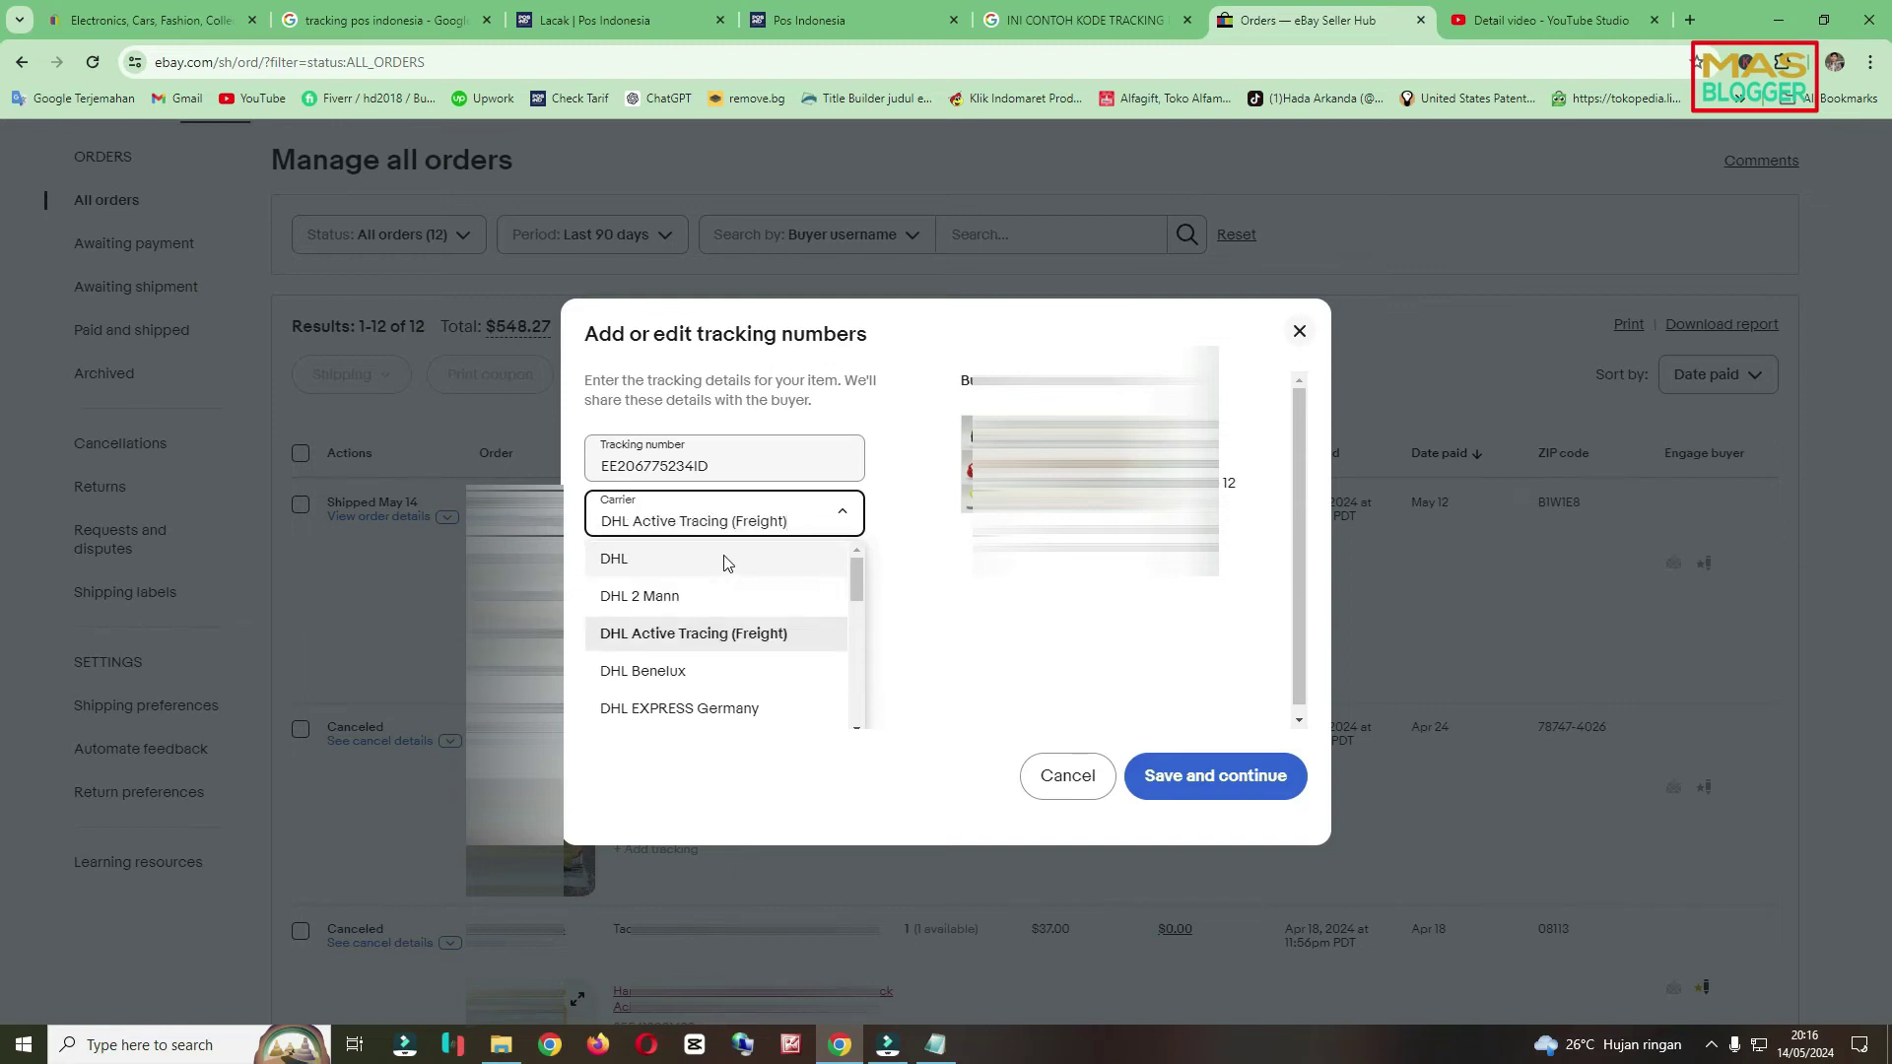
Step through the DHL services offered as the order's carrier, from DHL Active Tracing (Freight) past DHL Express PieceID.
key(Down)
key(Down)
key(Down)
key(Down)
key(Down)
key(Down)
key(Up)
key(Down)
key(Up)
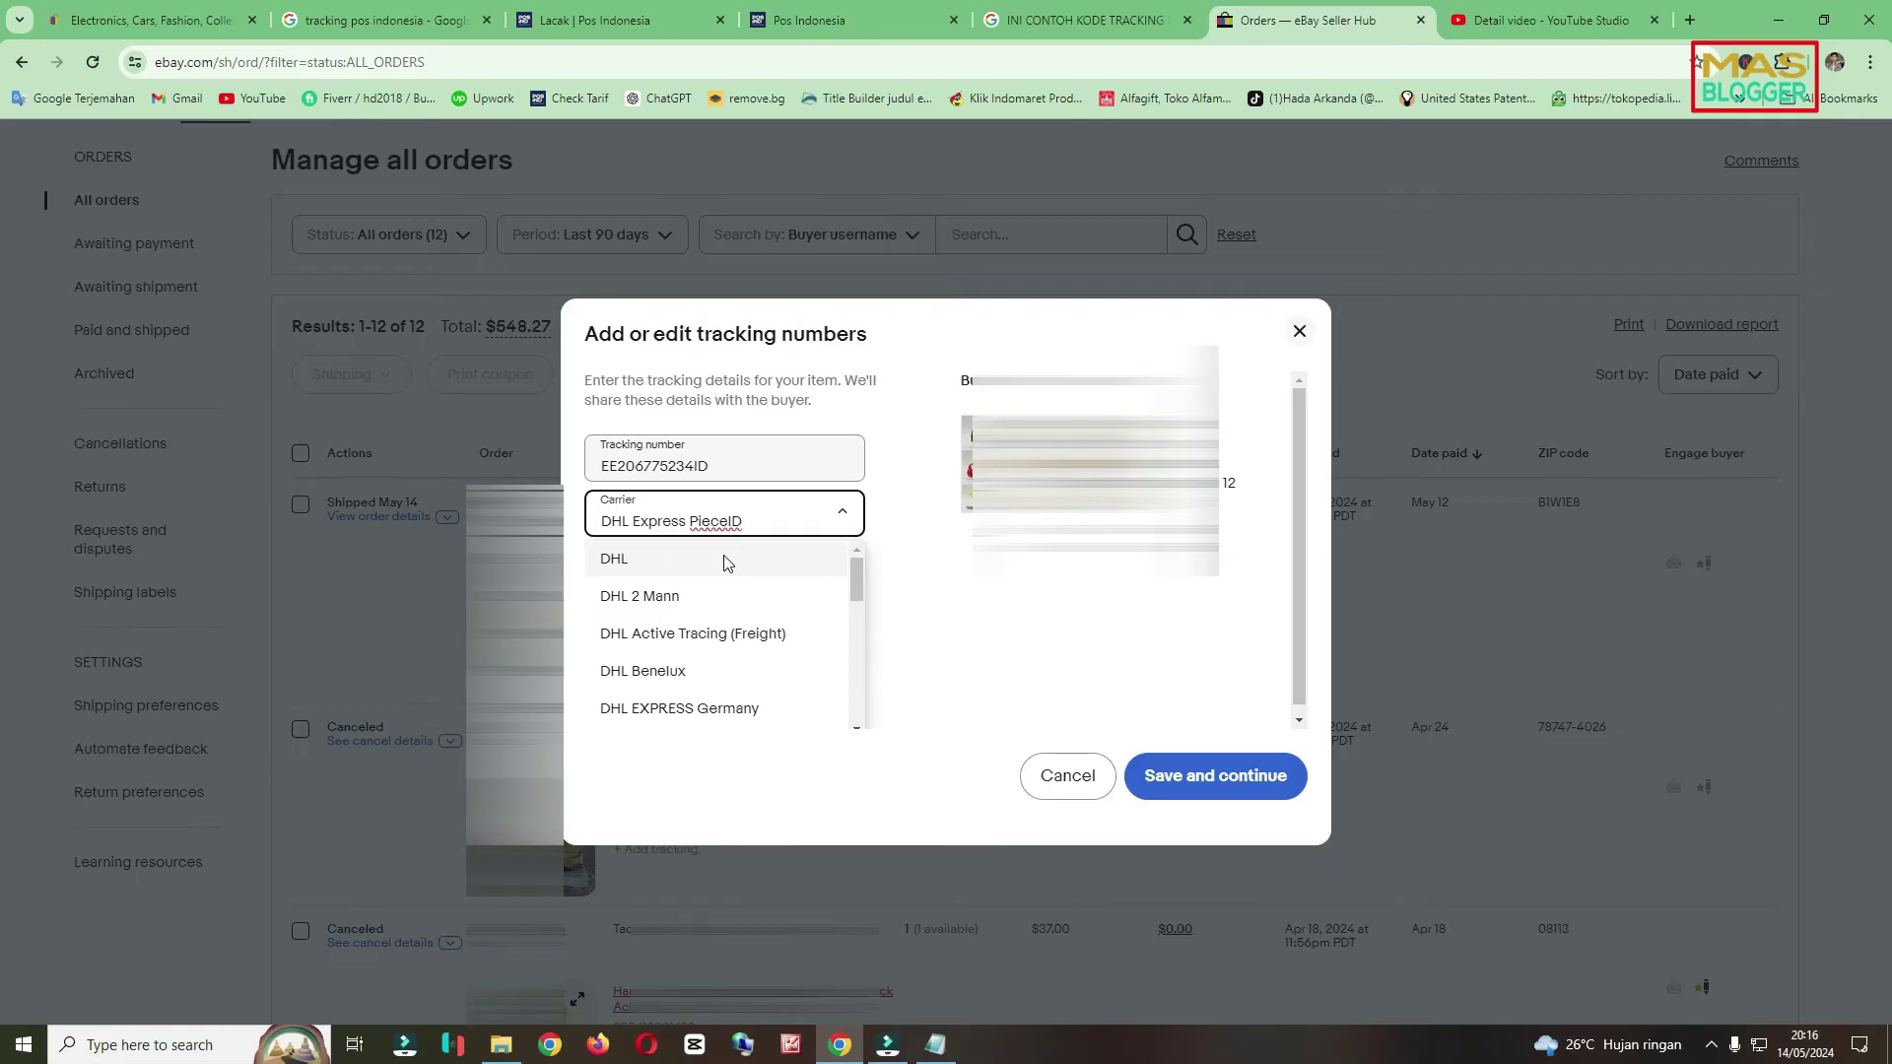
key(Down)
key(Down)
key(Down)
key(Down)
key(Down)
key(Down)
key(Down)
key(Down)
key(Down)
key(Down)
key(Down)
Enter DHLG as the carrier, close the suggestions, and reopen them to look through the DHL country services.
text(G)
click(642, 570)
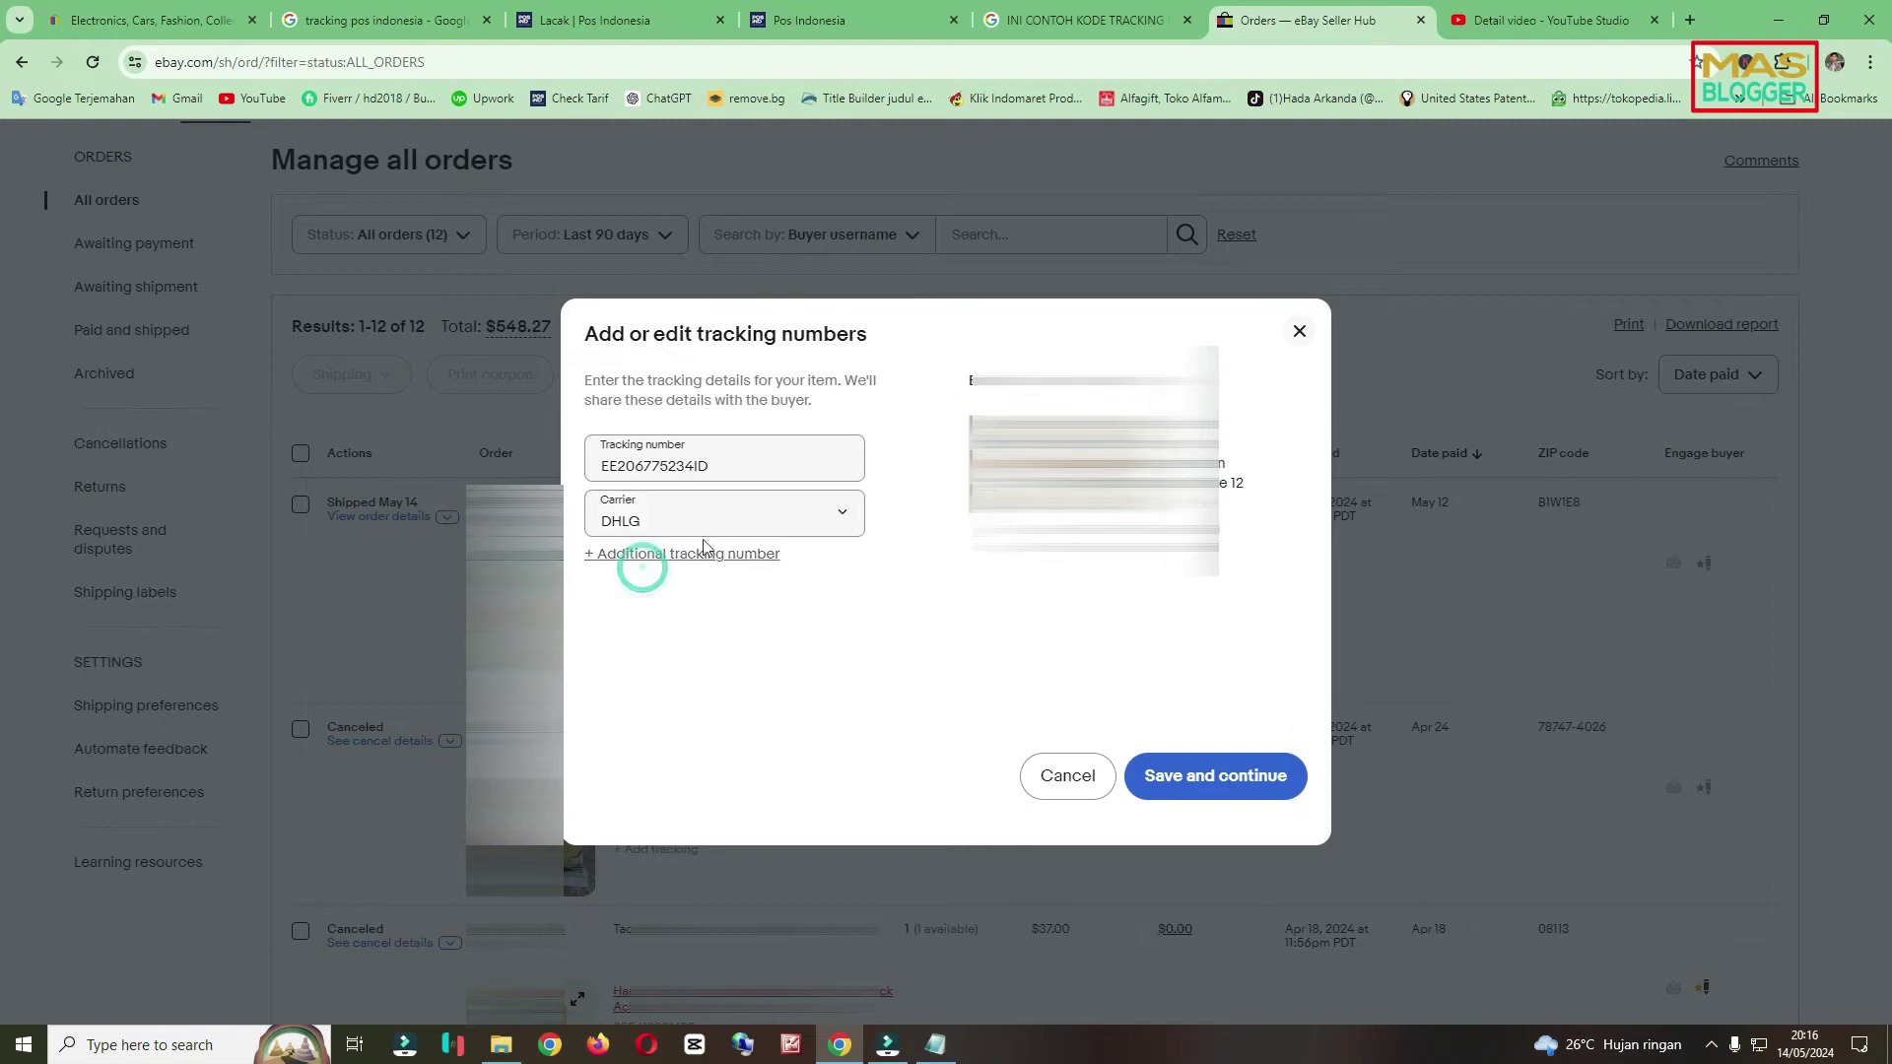
click(771, 515)
scroll(680, 643, up, 1)
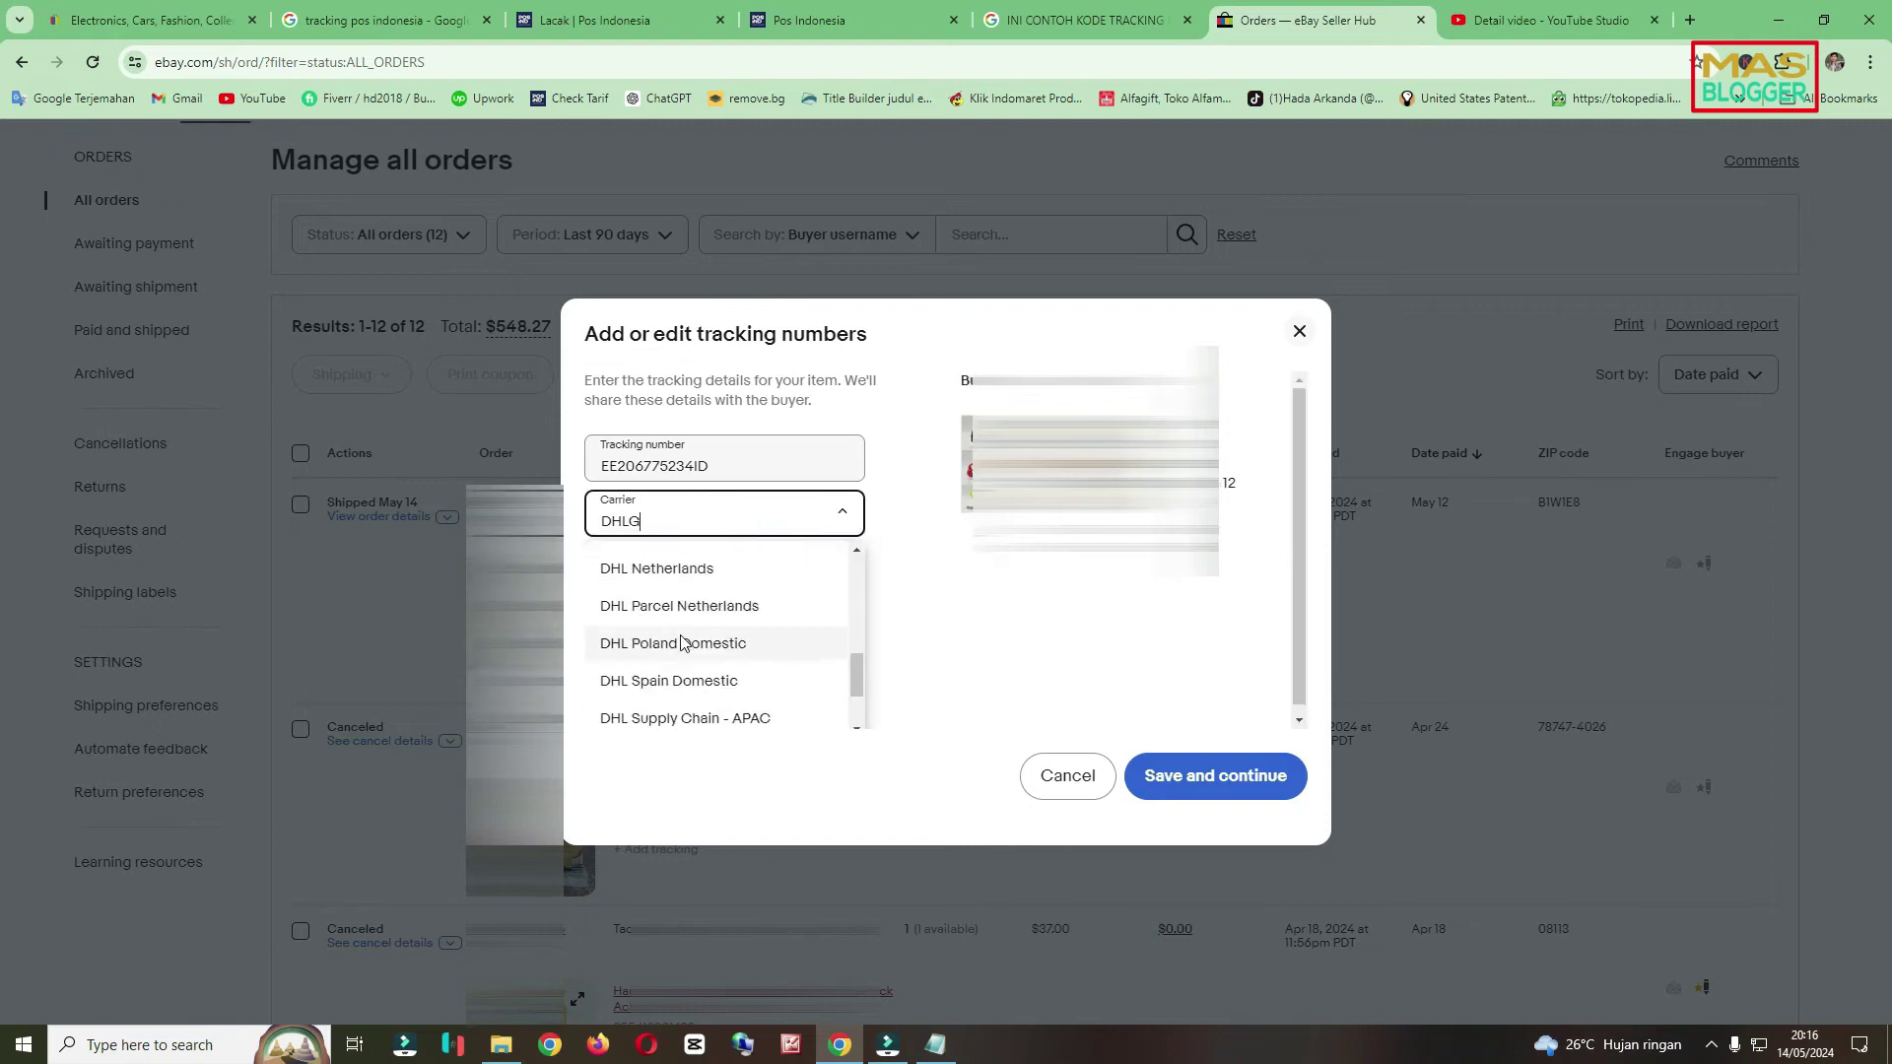
scroll(679, 643, up, 5)
Search the carrier options for FEDEX and highlight the repack.id, shipper.id and dndkirim.co.id links in the Notepad courier list.
double_click(669, 526)
text(FEDEX)
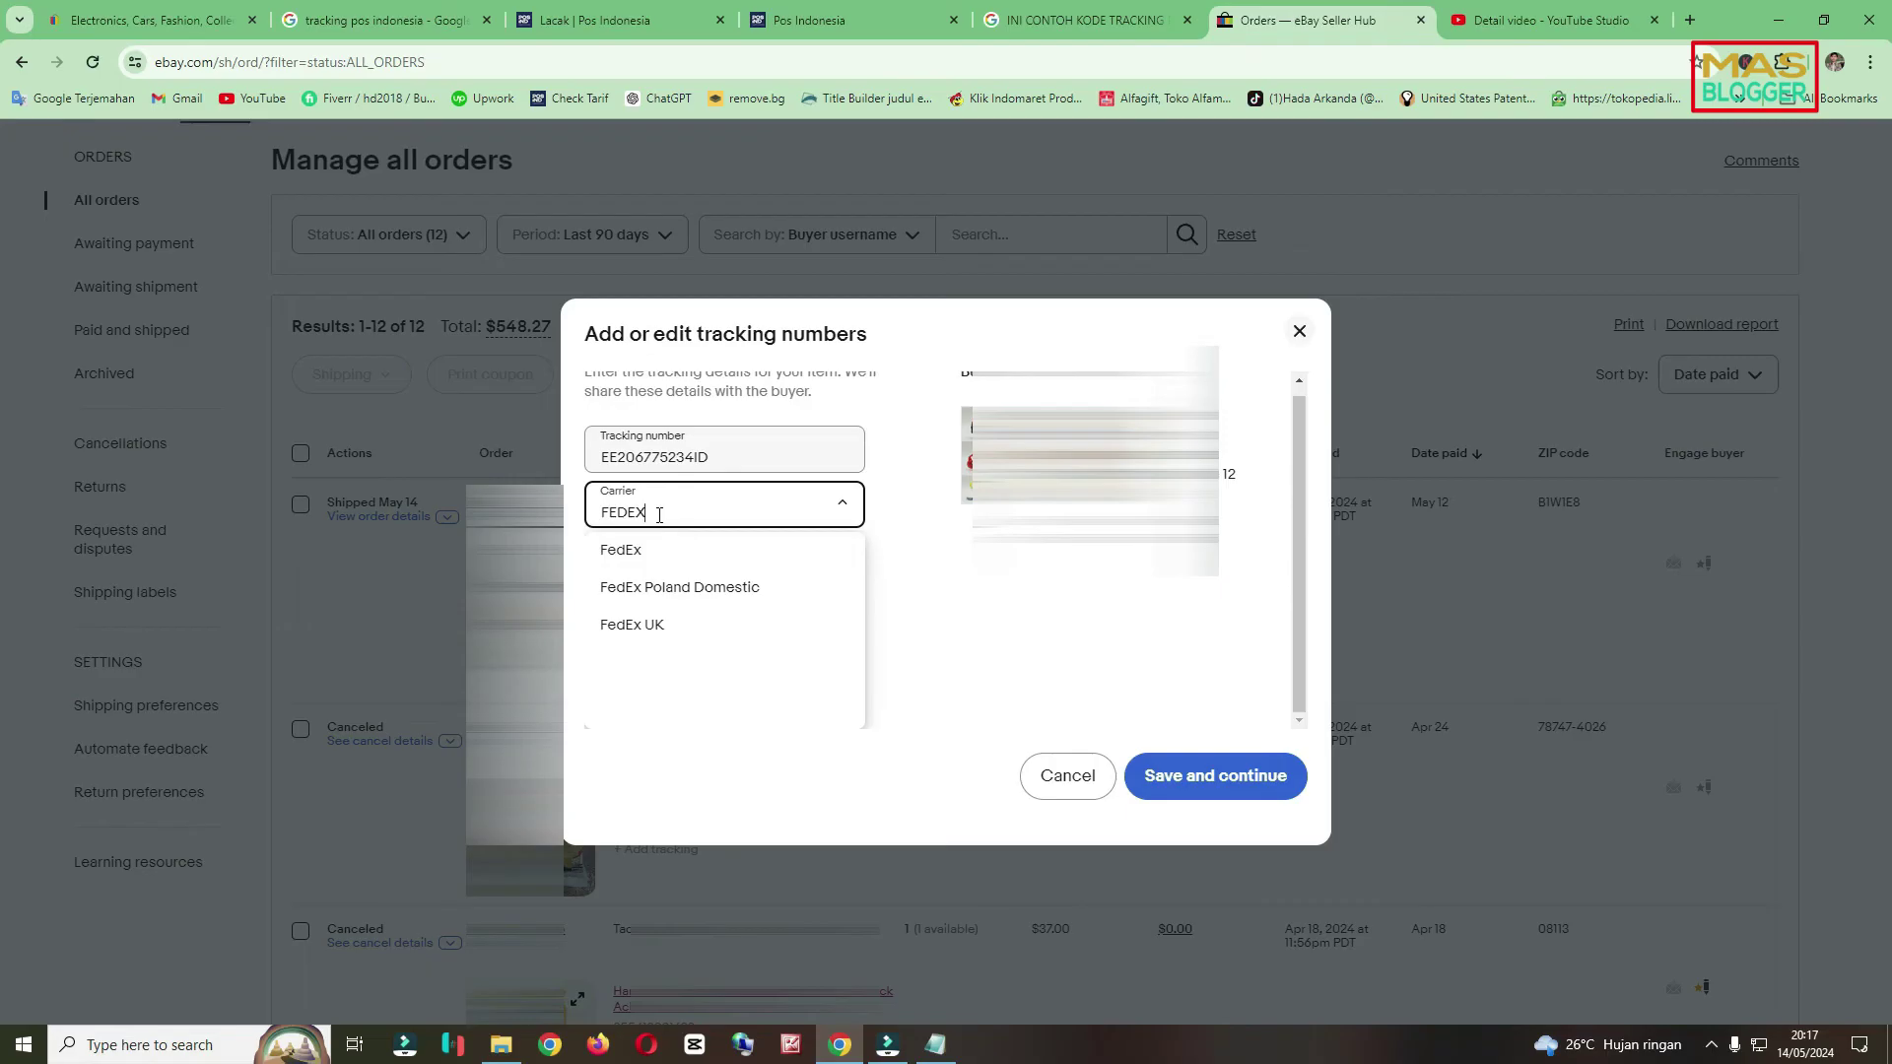
click(935, 1044)
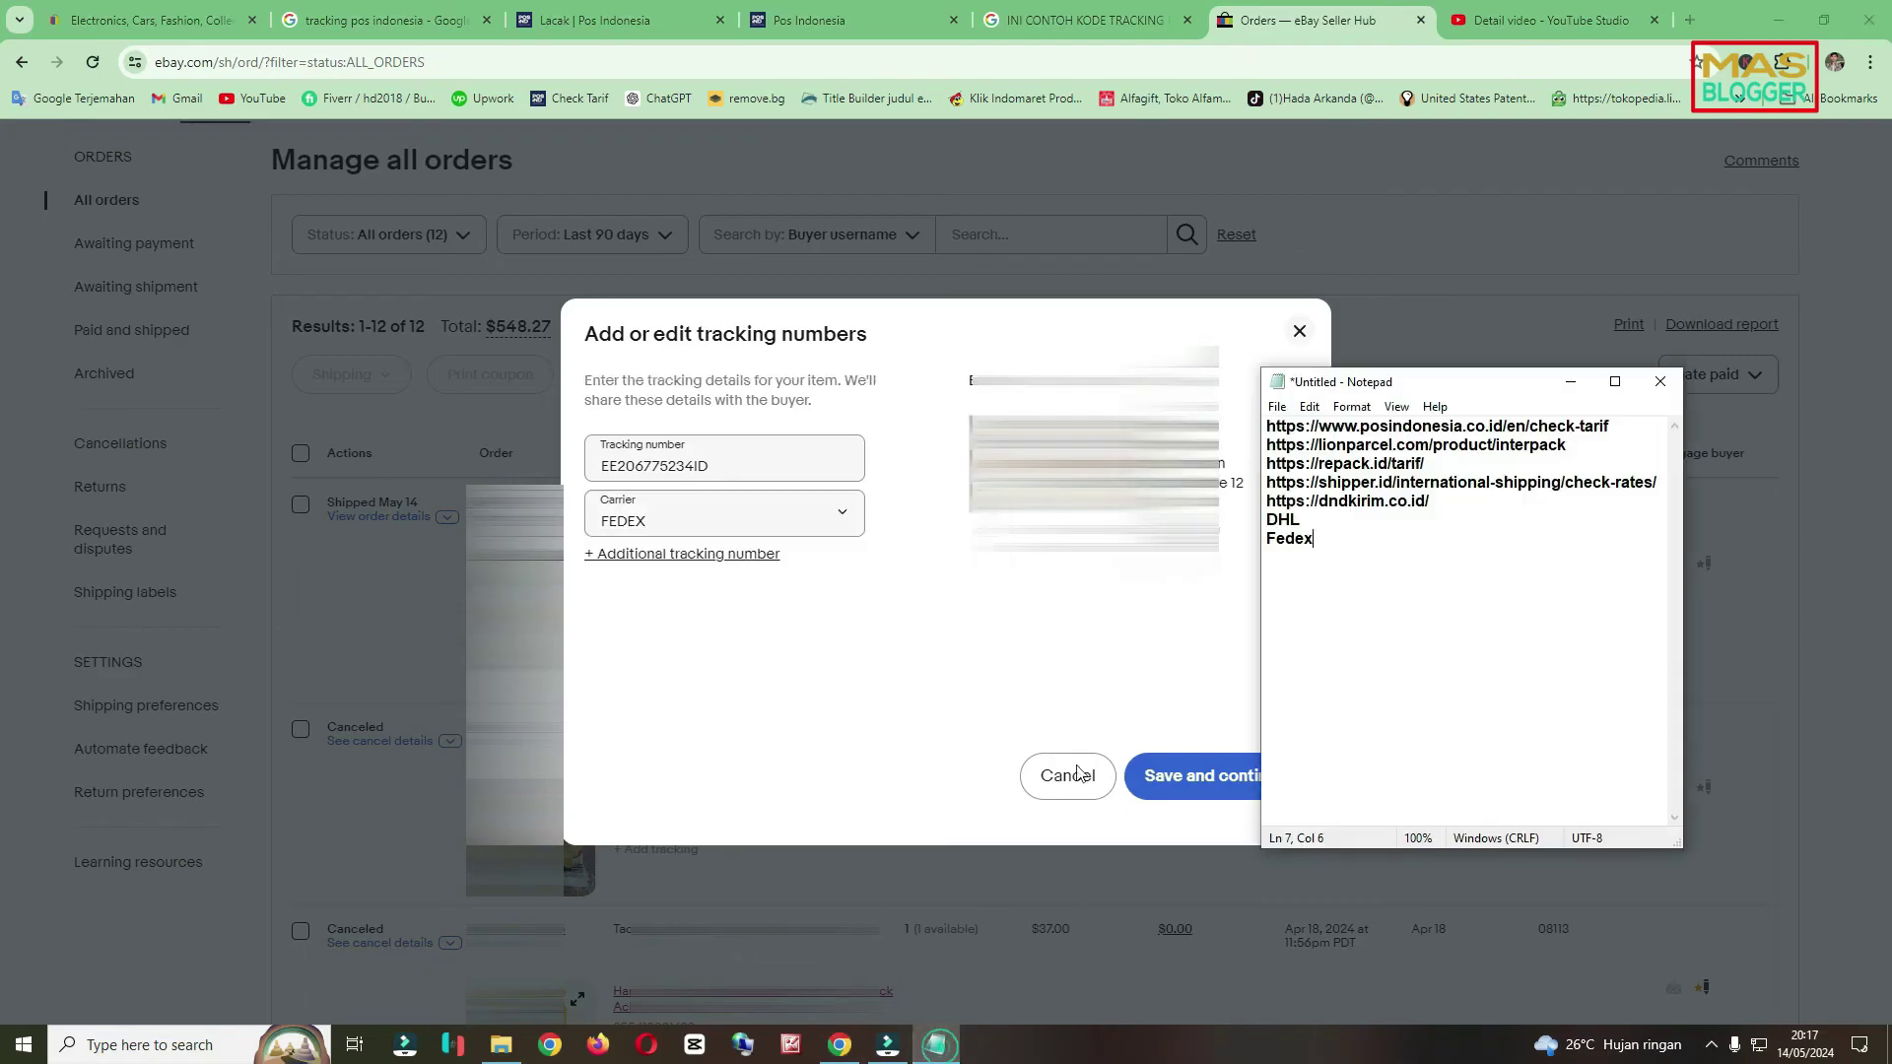
drag(1433, 500, 1267, 463)
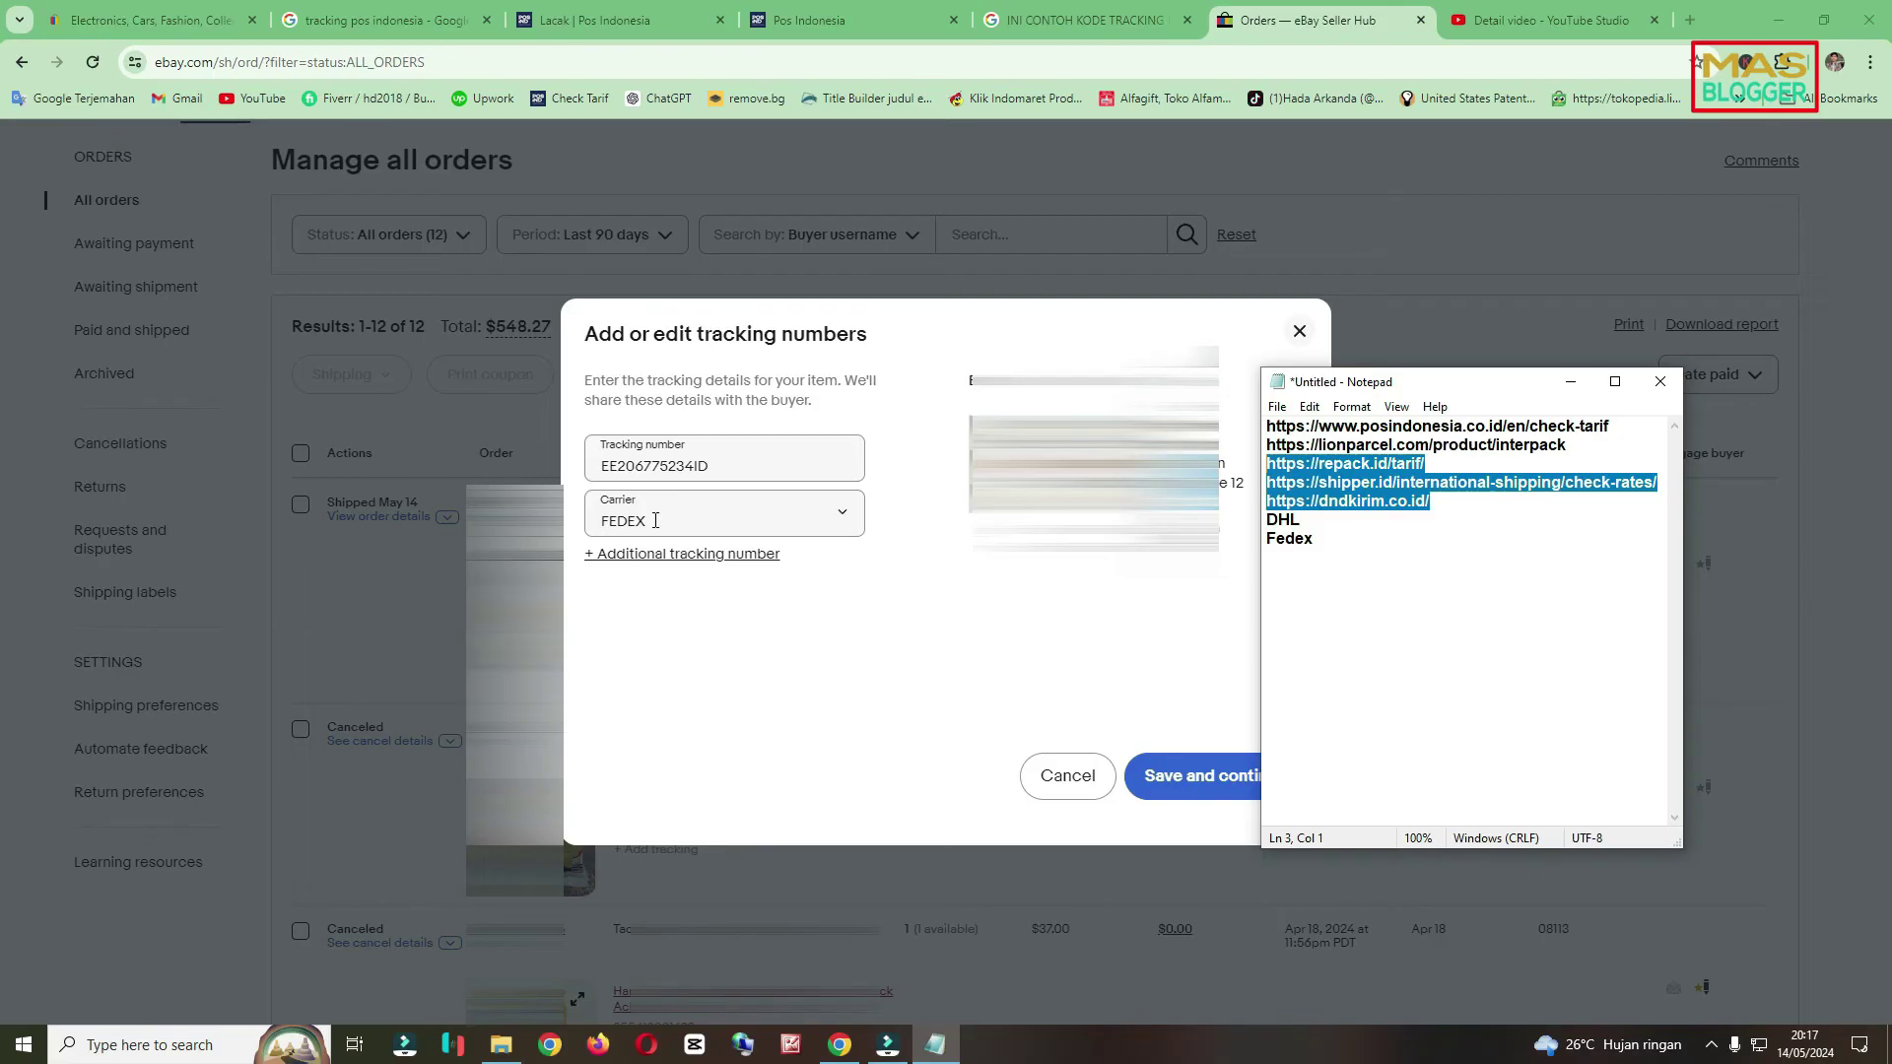
Replace the carrier entry in the eBay order with POS to list the matching postal services.
click(655, 520)
double_click(655, 520)
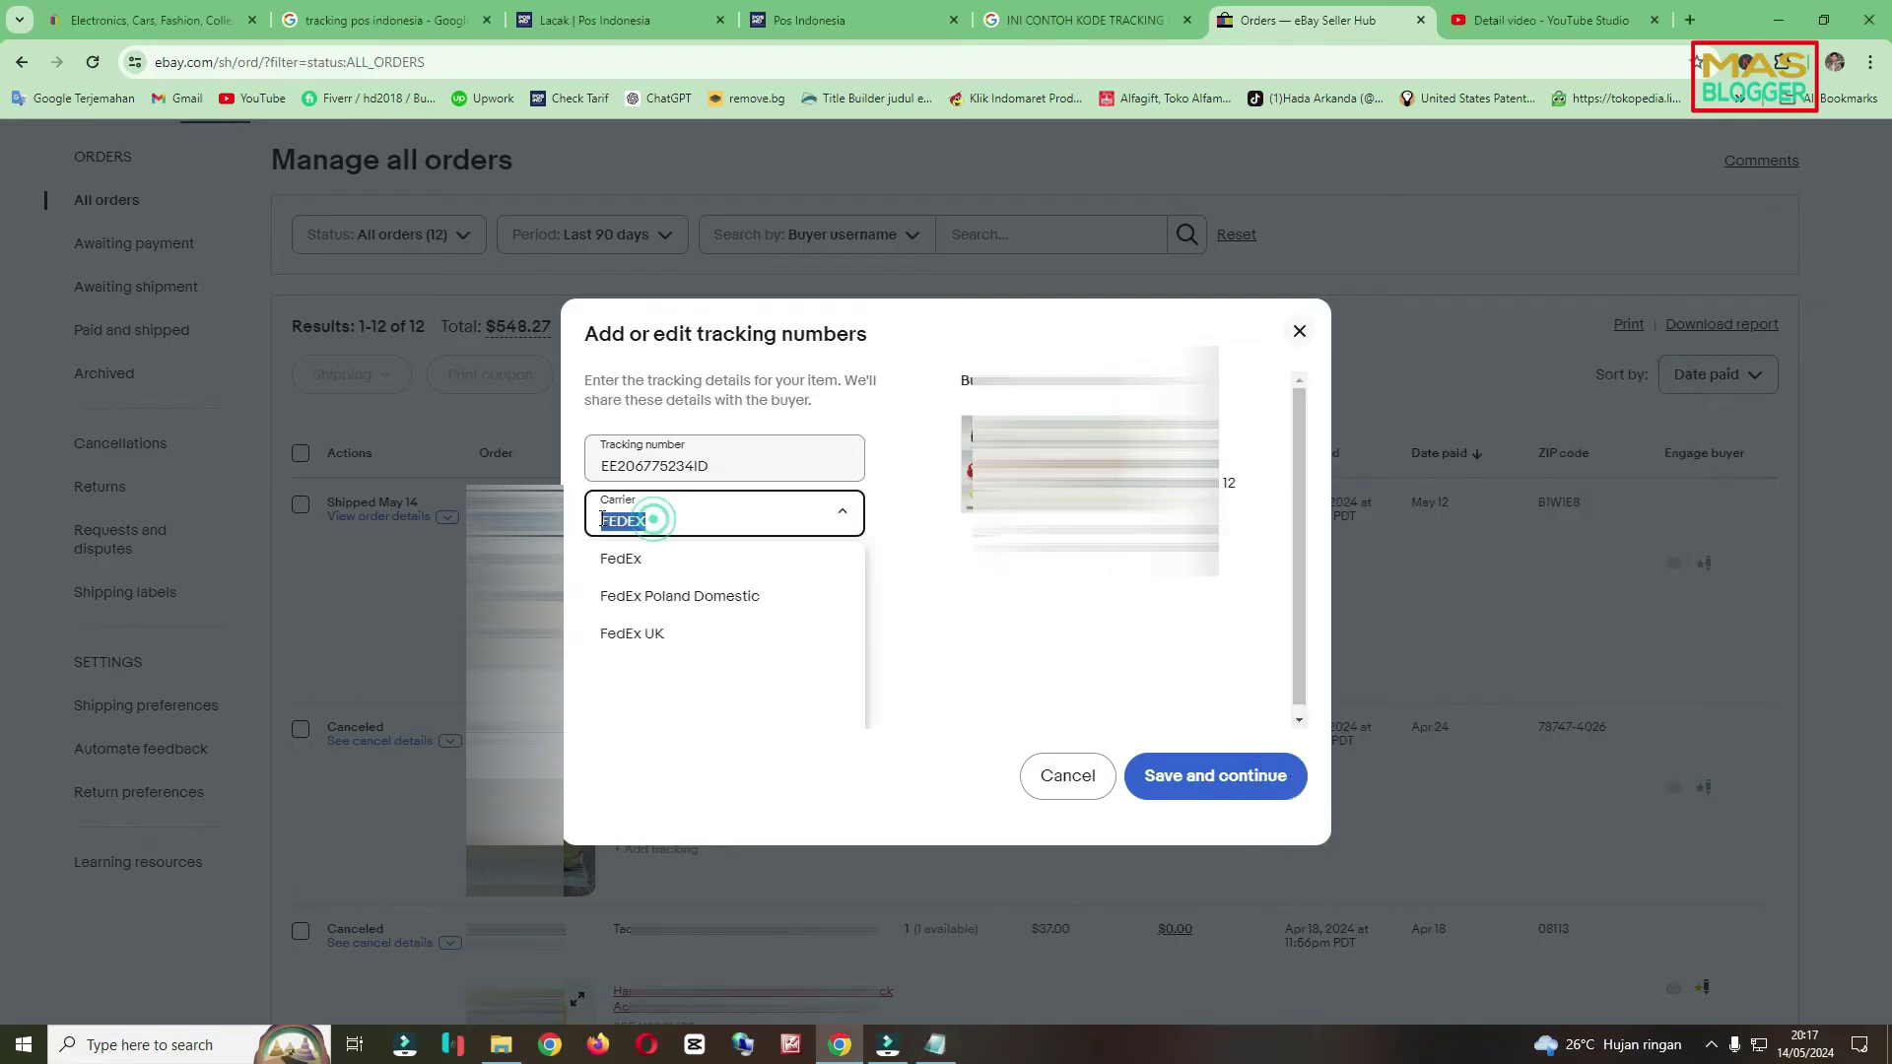
text(POS)
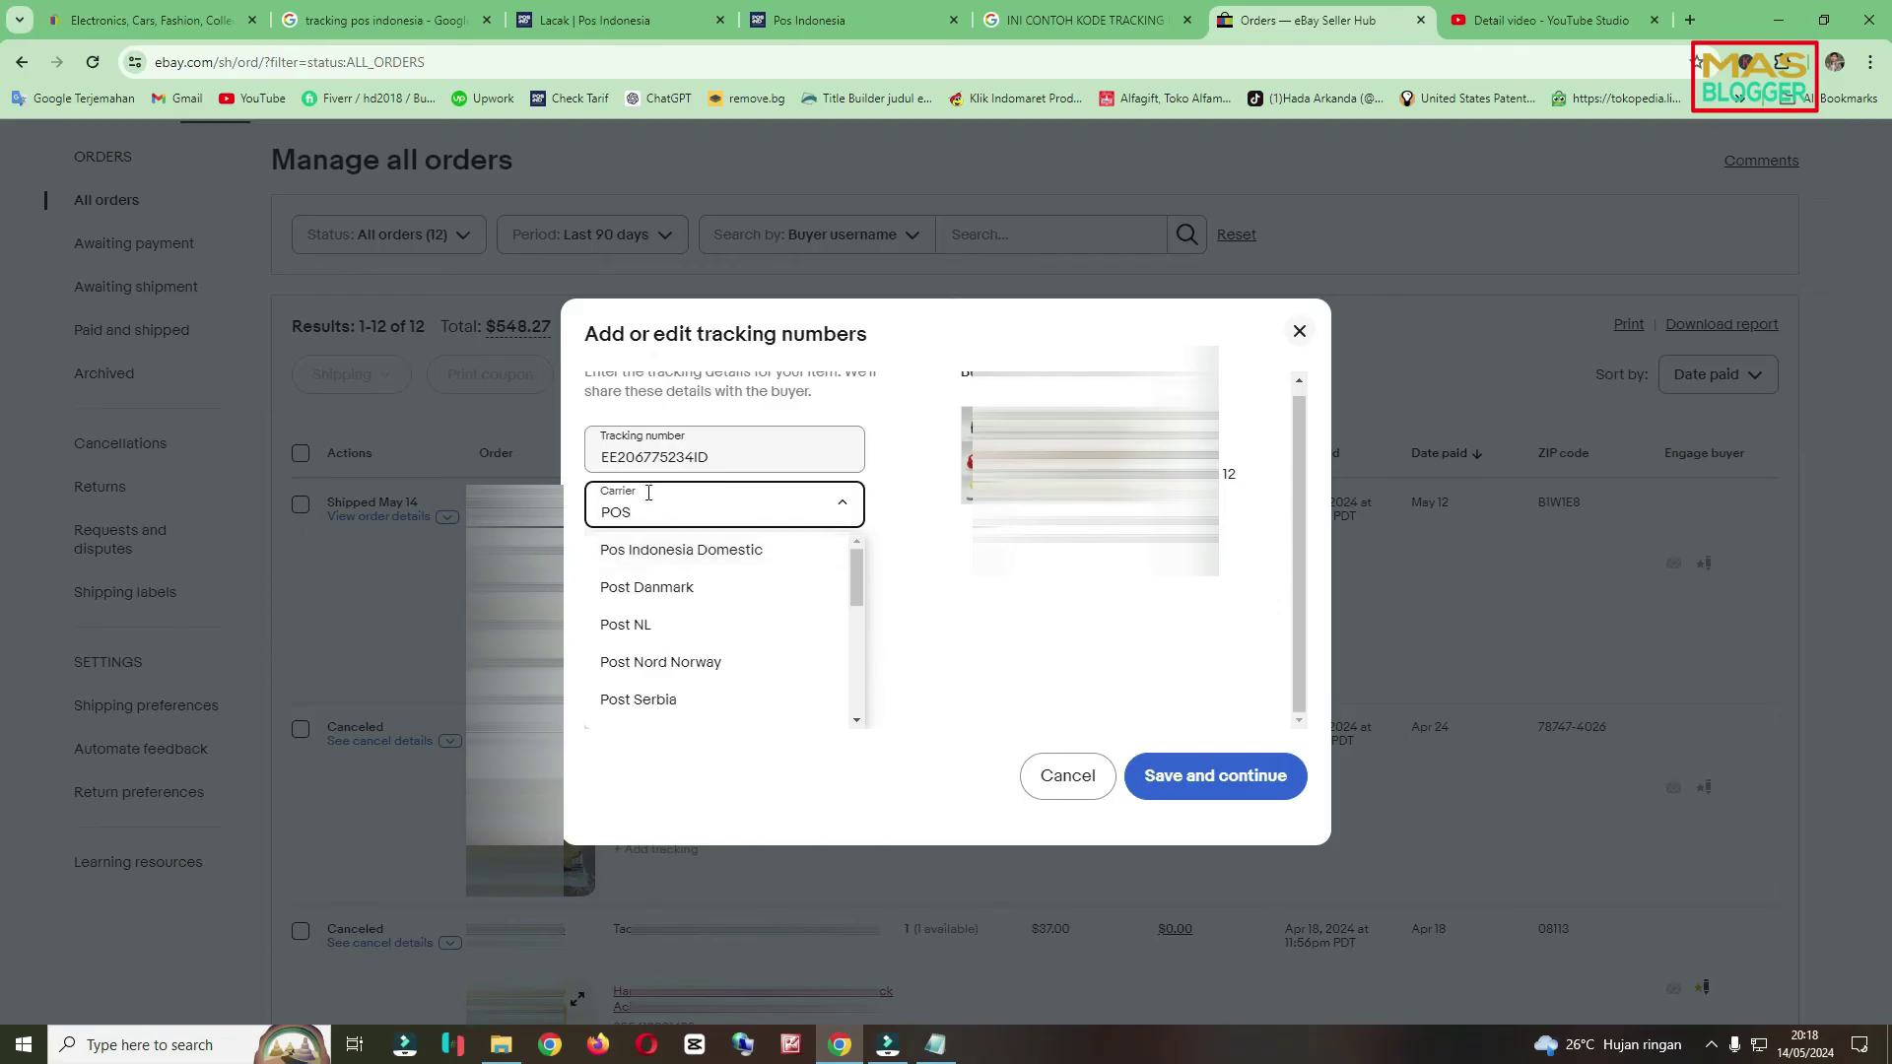
Search the carrier options for INDO, choose Indonesia Post, and save the order's tracking details.
drag(653, 509, 564, 505)
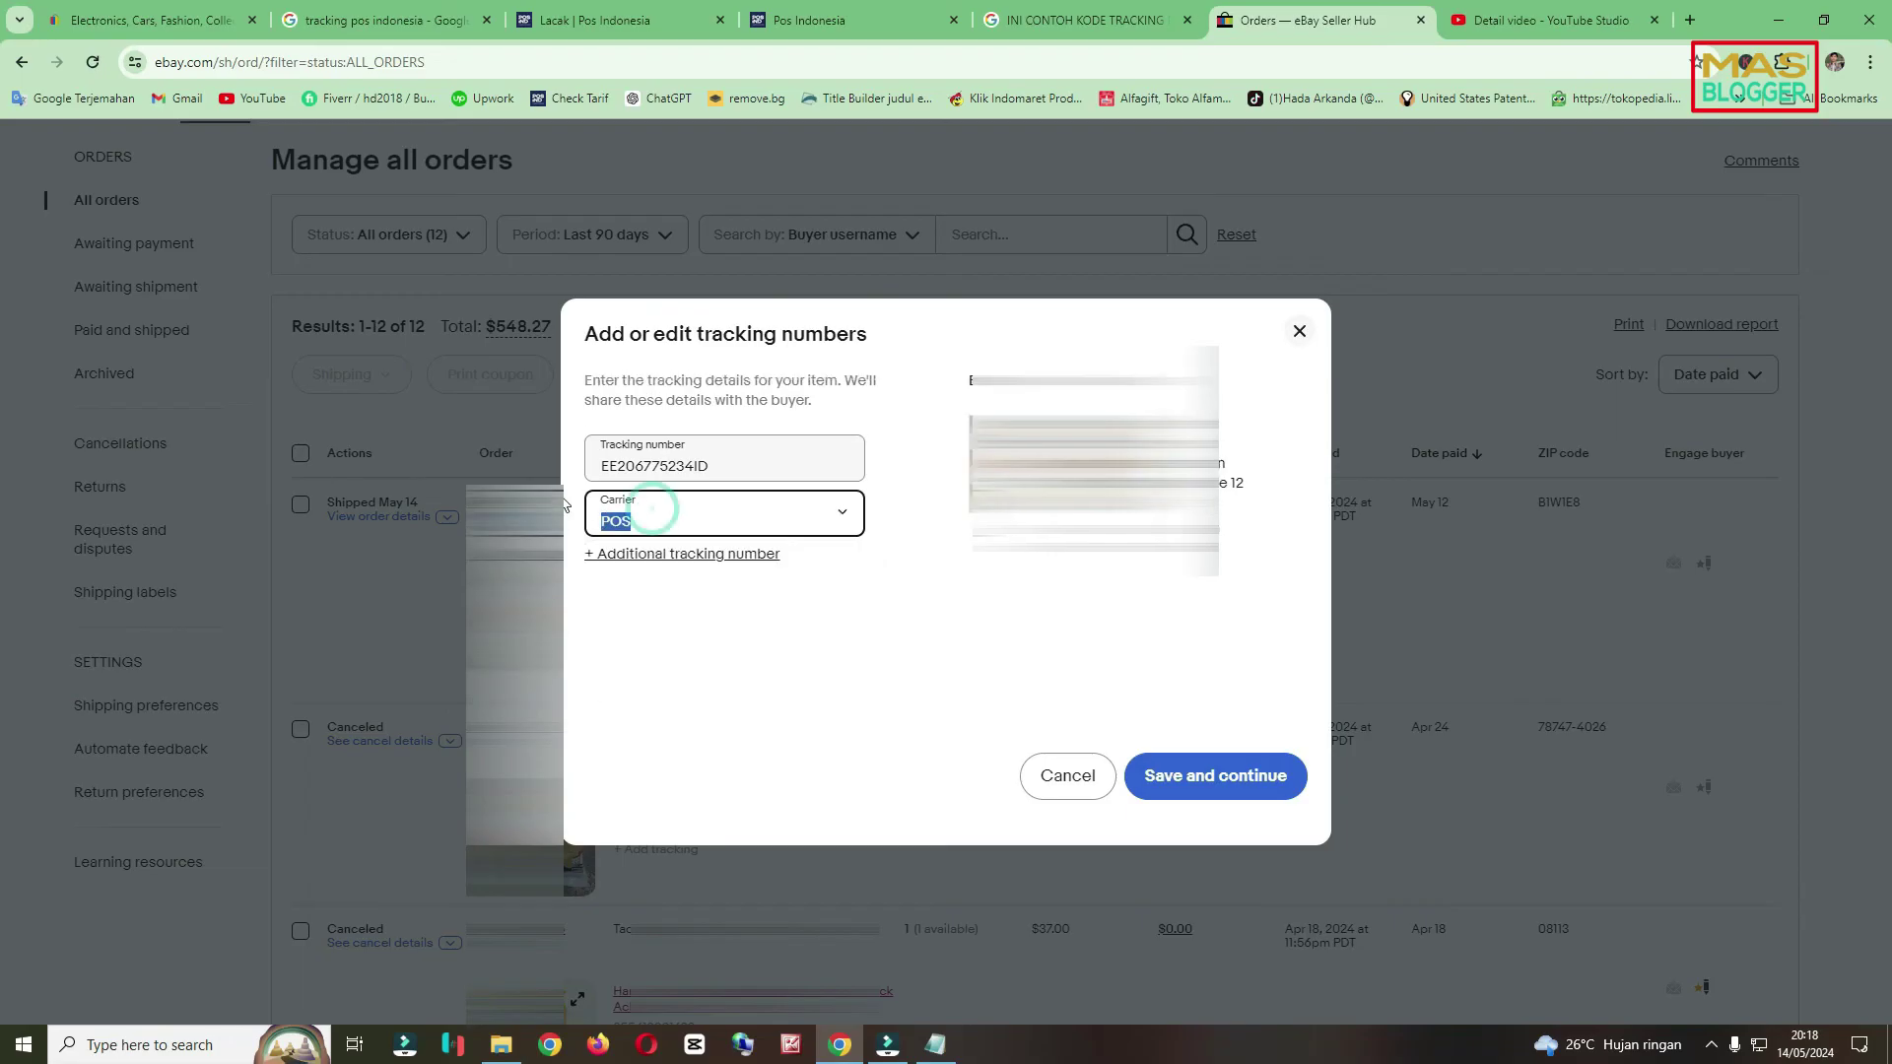
text(INDO)
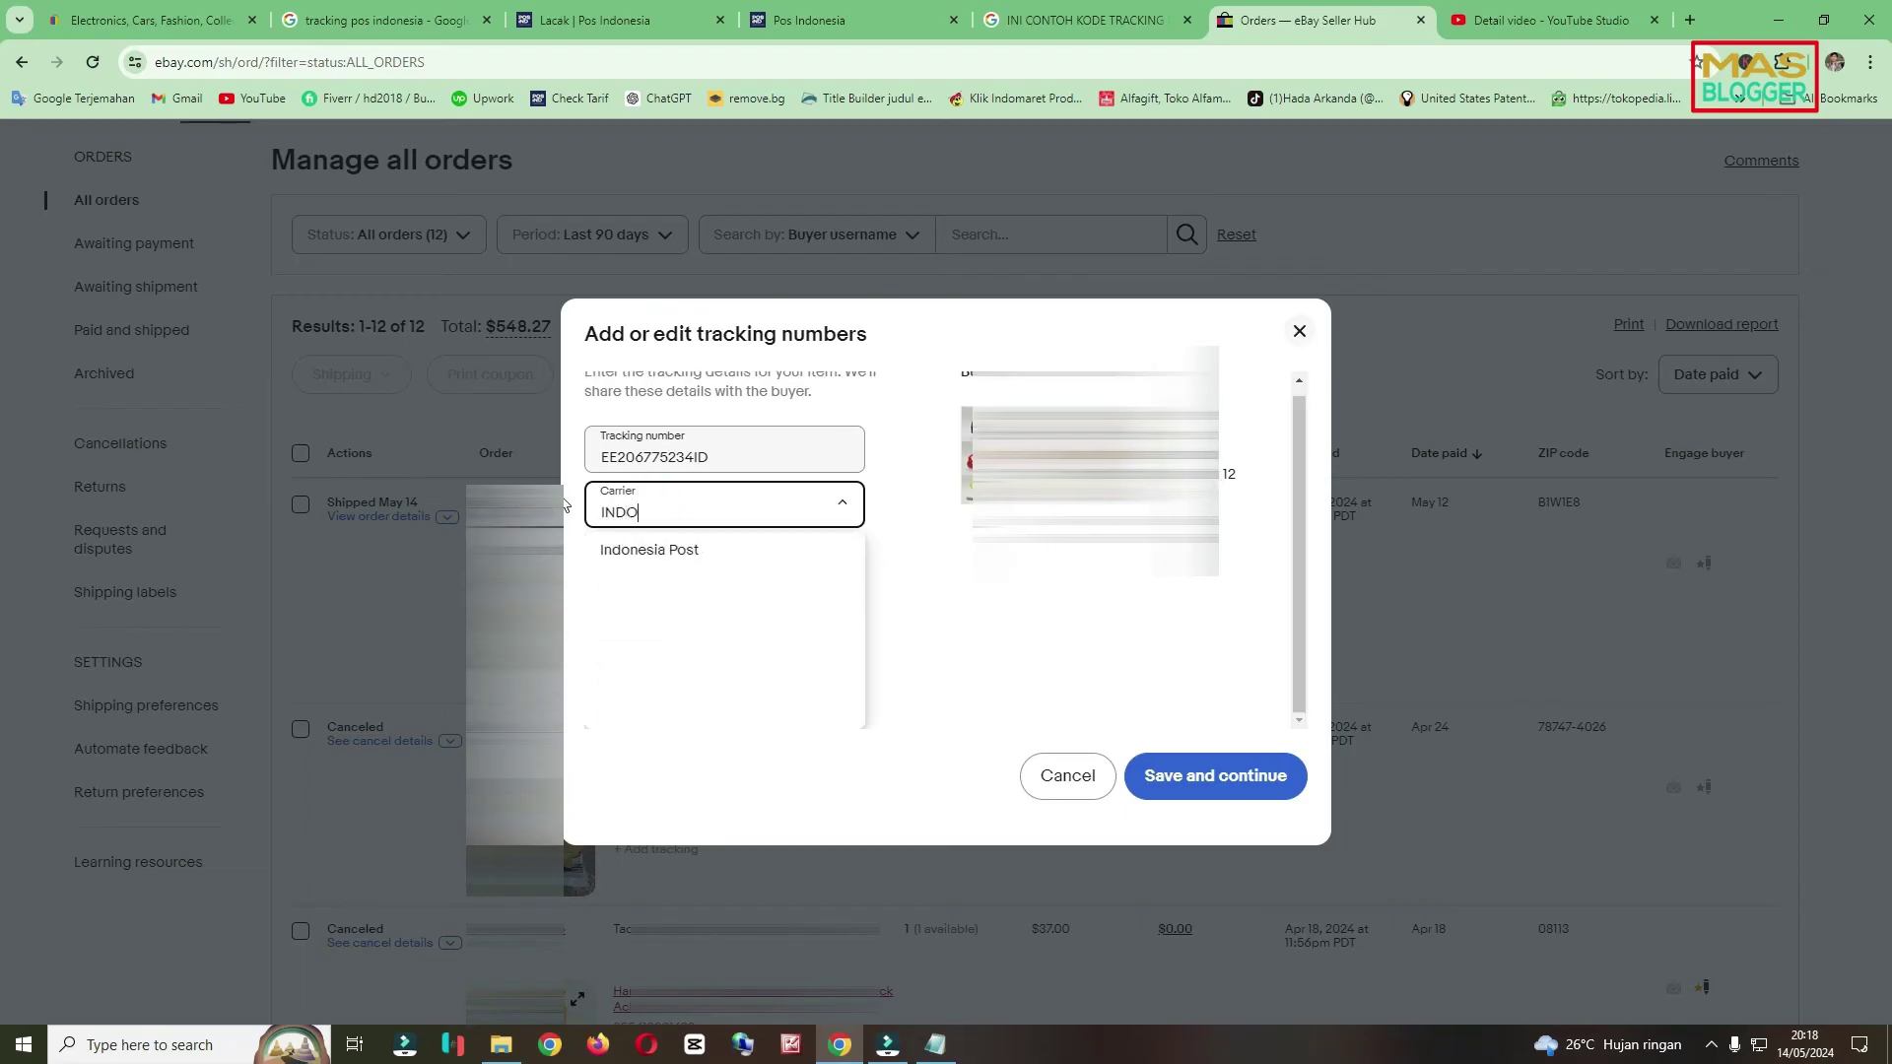
click(630, 549)
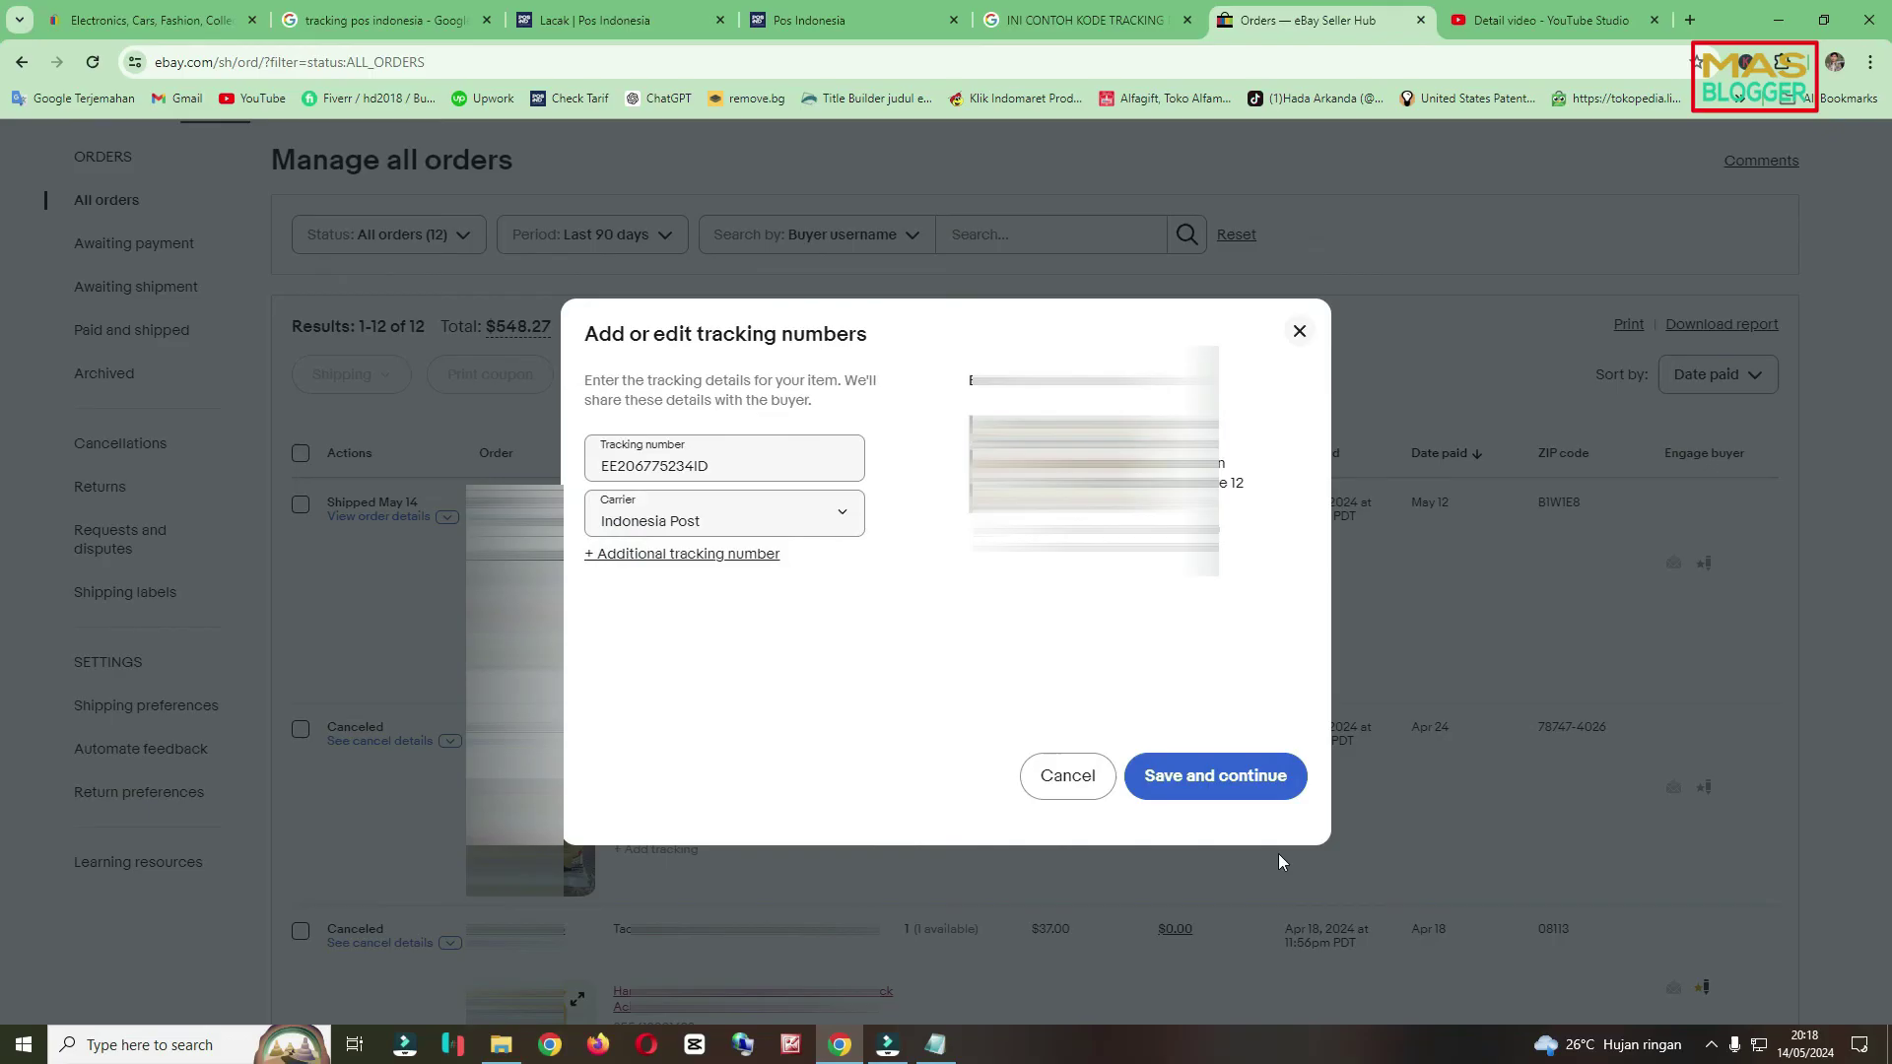
click(1243, 794)
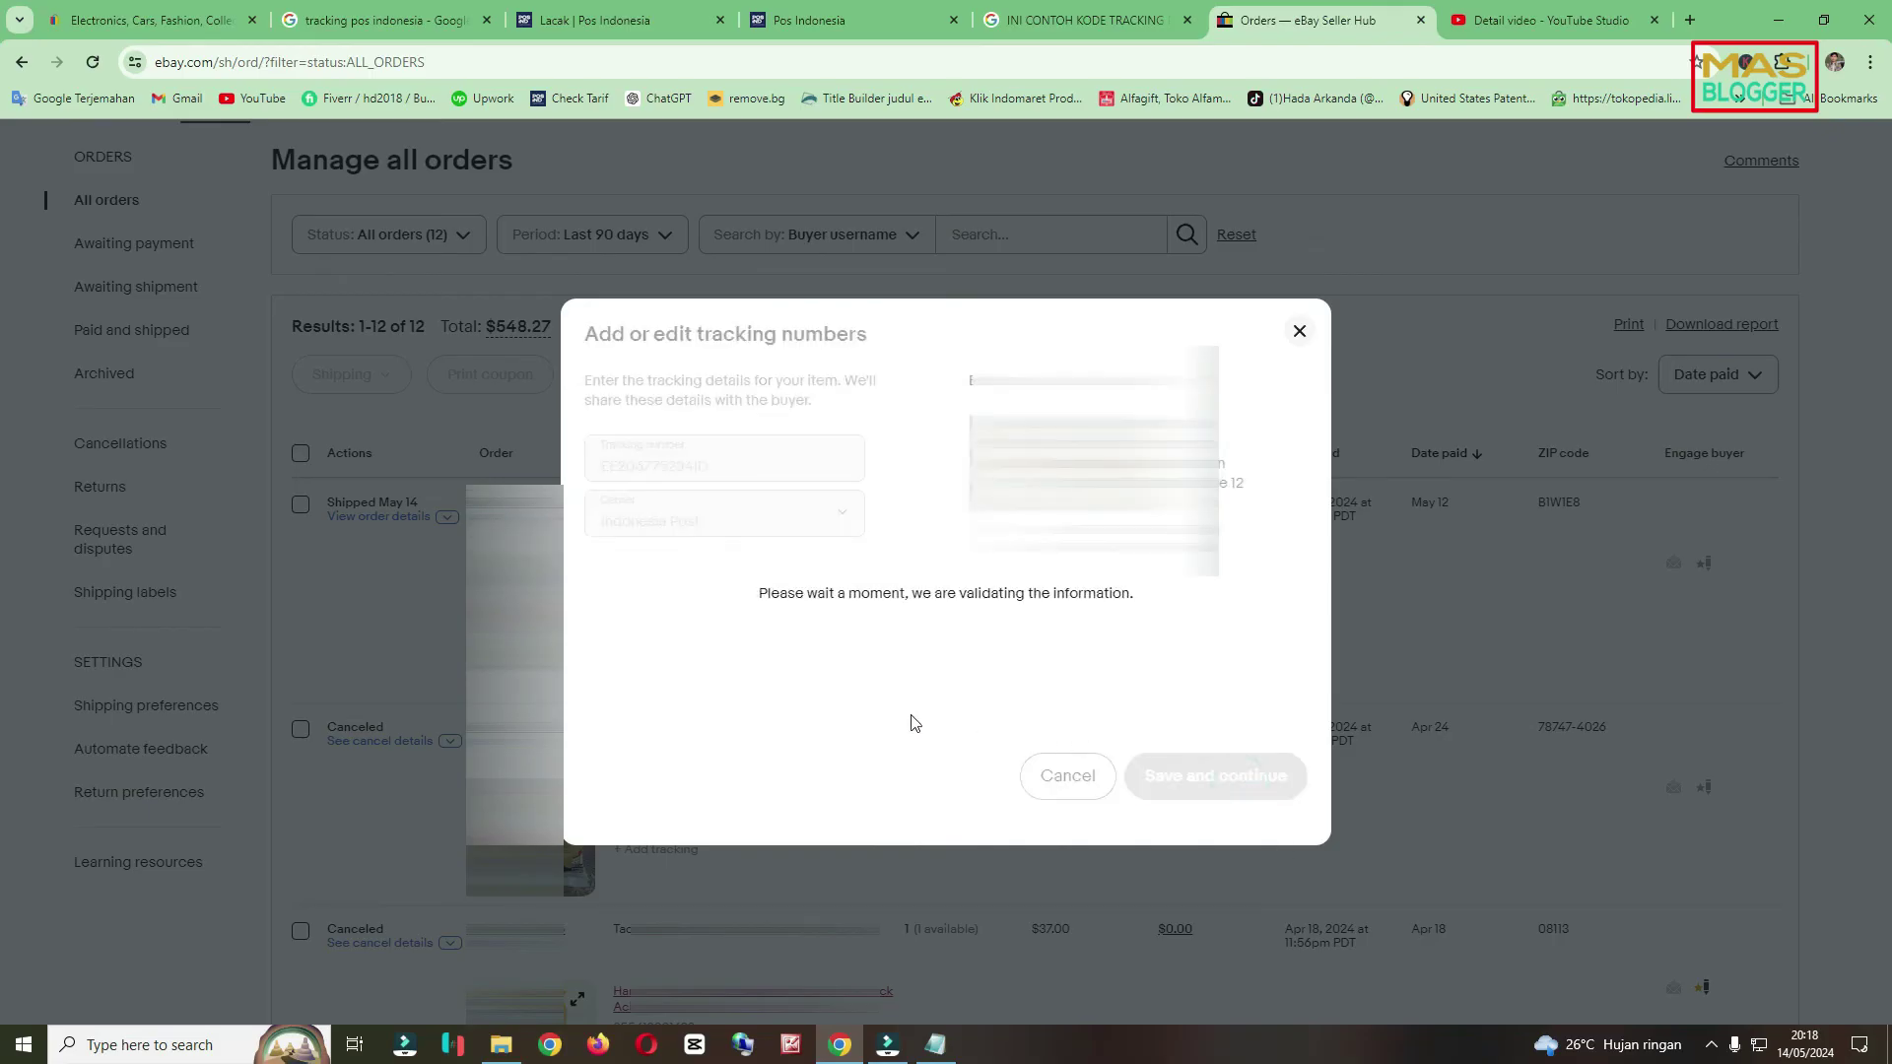